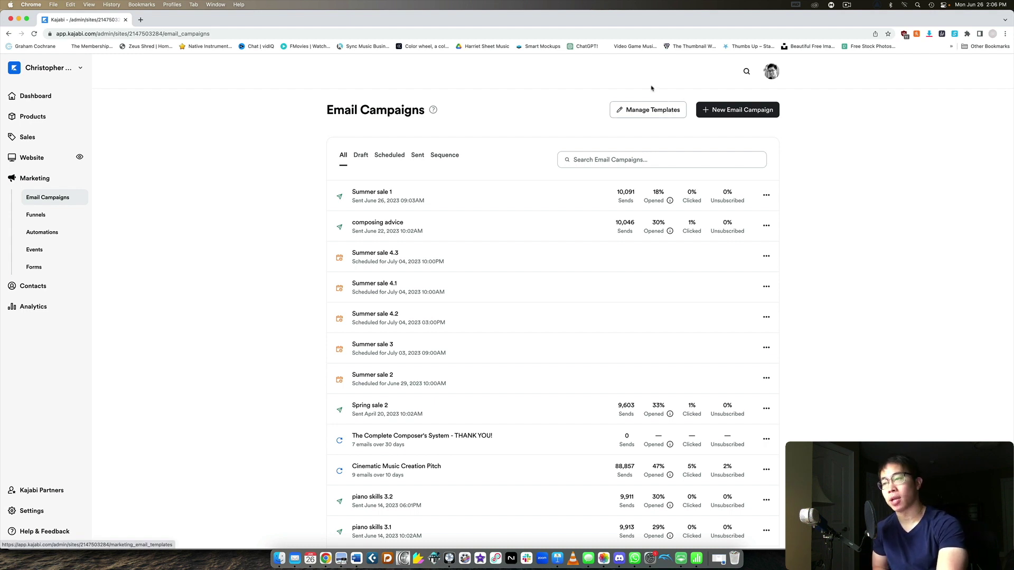
- Preview the saved CCC Launch 5.1 email template and its broadcast creation form in the template manager
left_click(657, 111)
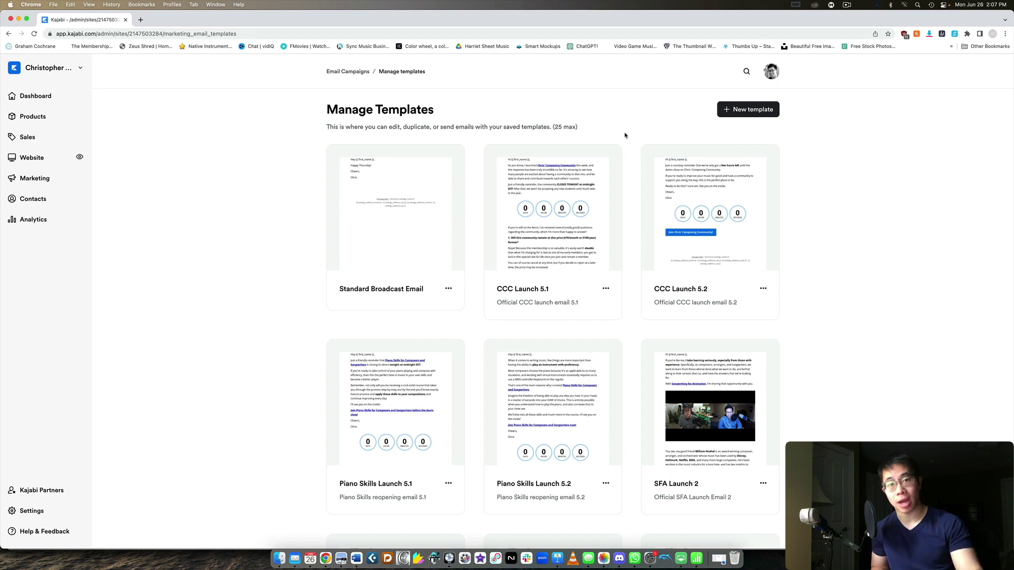
left_click(534, 220)
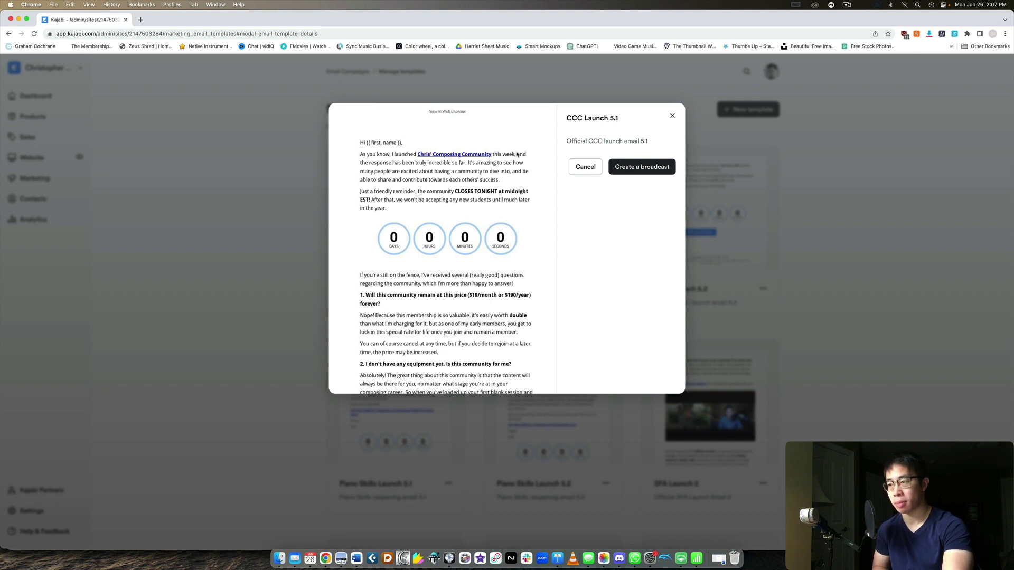
left_click(655, 167)
left_click(584, 178)
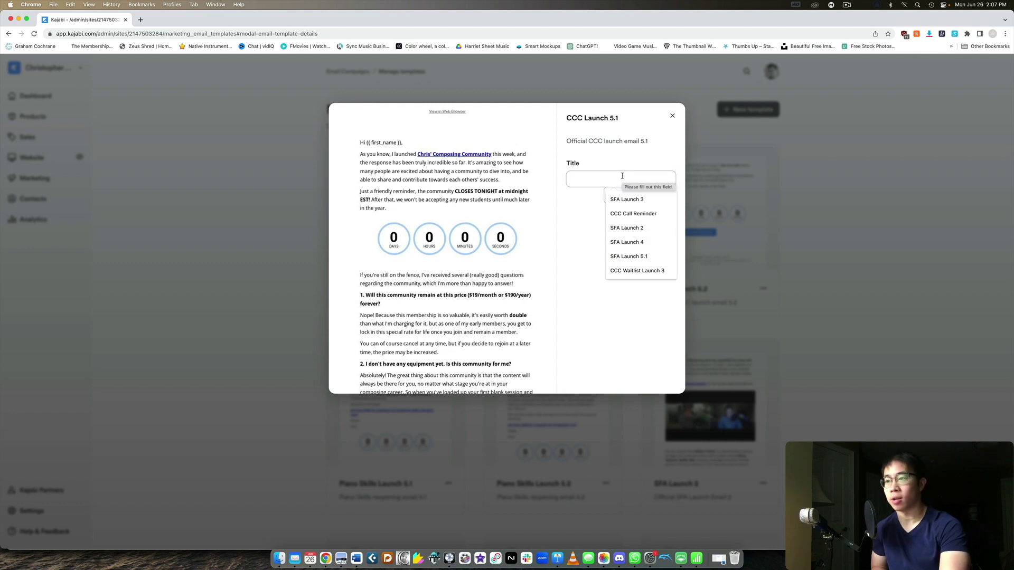
left_click(672, 116)
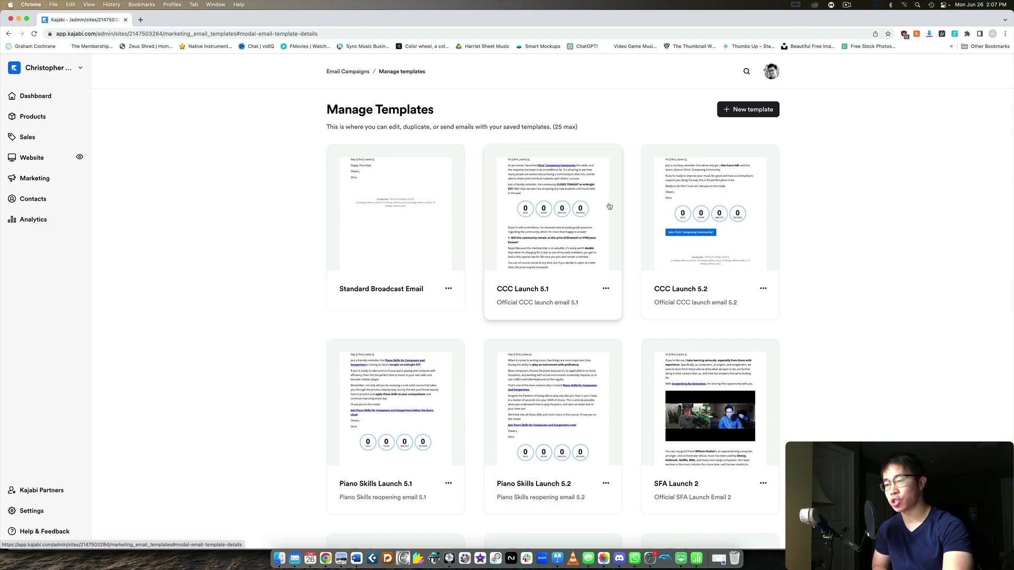
- Look through all the saved email templates and return to the email campaigns list
scroll(610, 206, "down", 9)
scroll(610, 206, "down", 10)
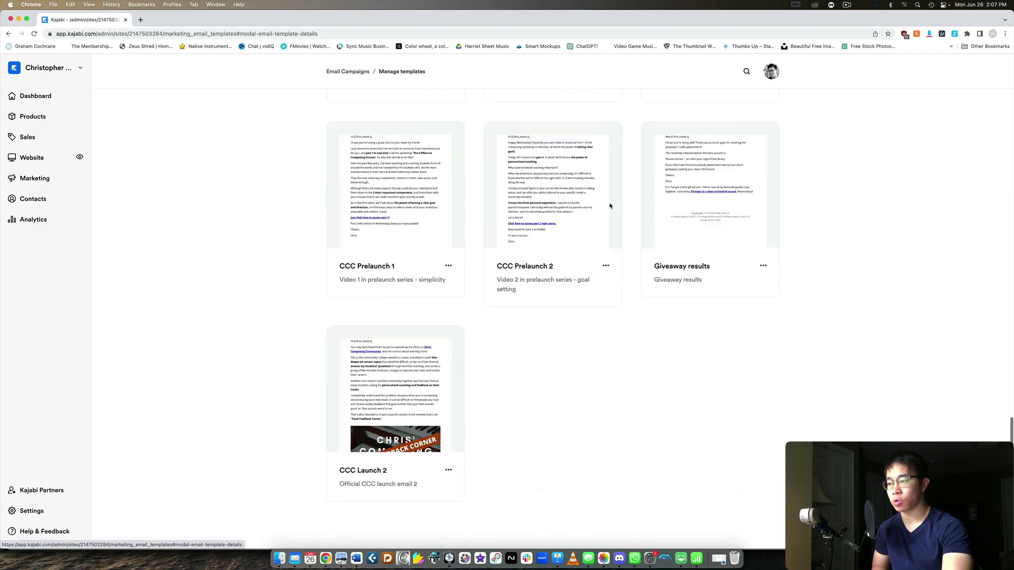
scroll(610, 206, "up", 15)
scroll(610, 206, "up", 3)
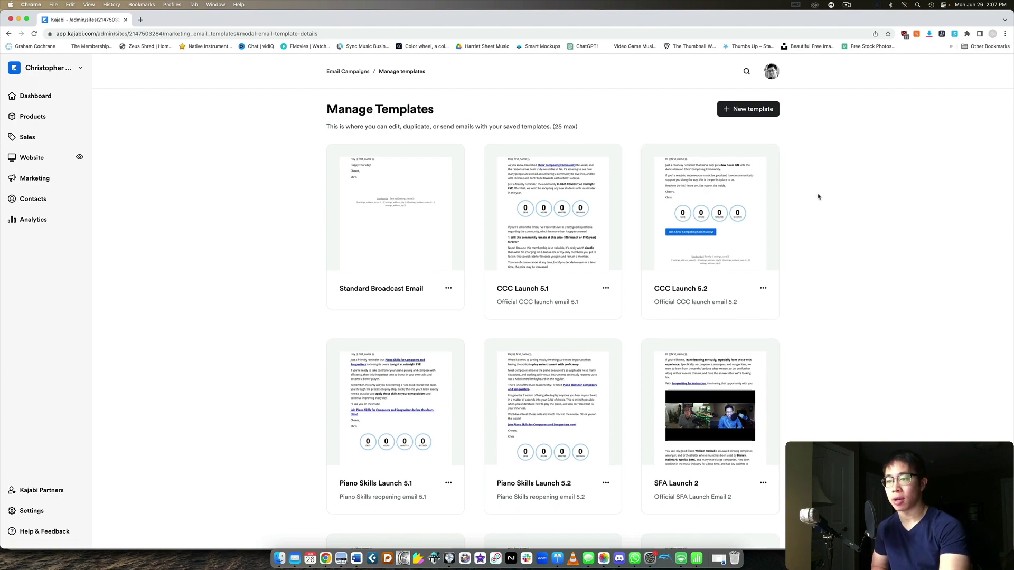
scroll(819, 197, "down", 5)
scroll(819, 197, "down", 10)
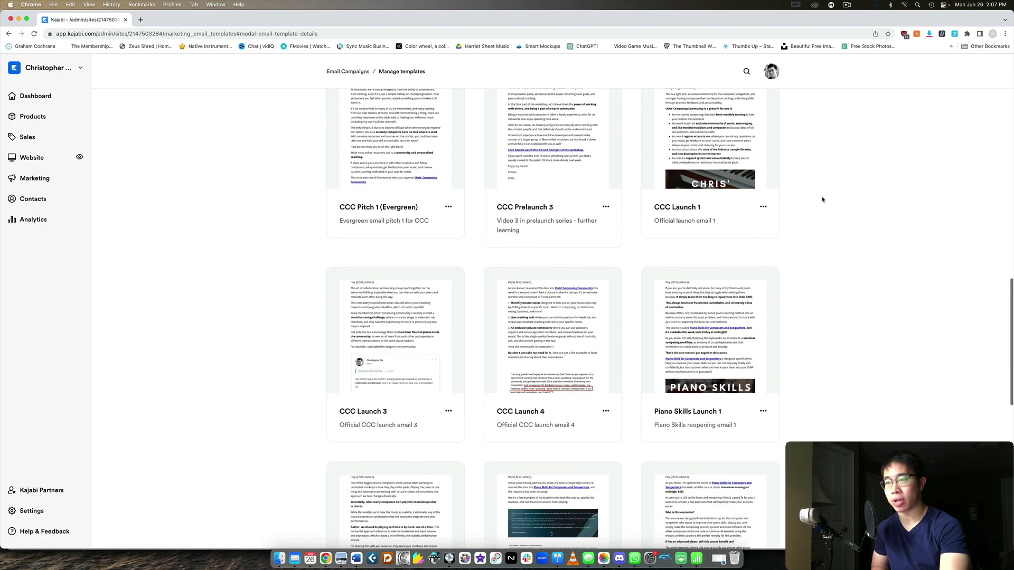
scroll(820, 202, "down", 8)
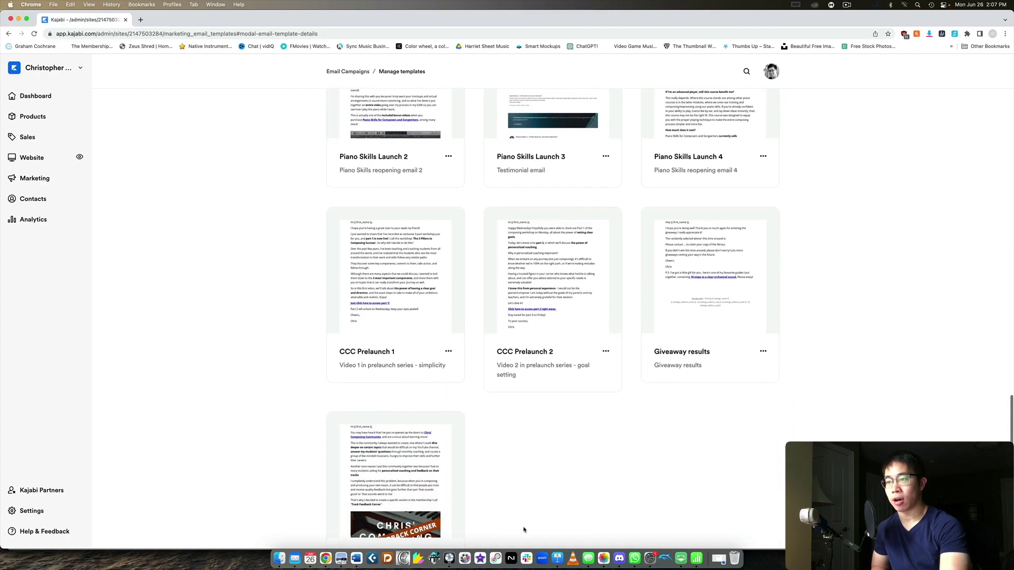
scroll(576, 485, "up", 20)
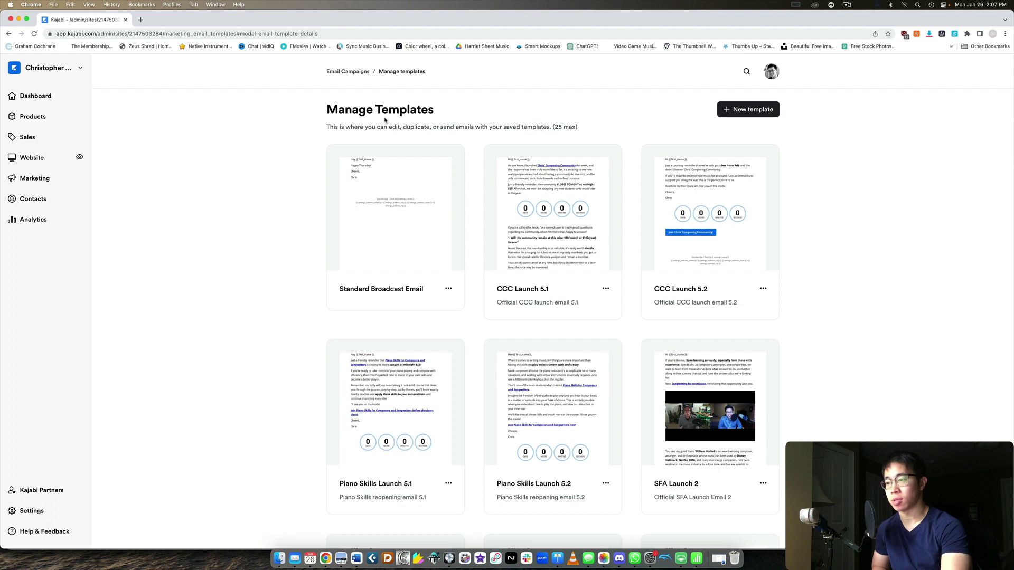
left_click(354, 73)
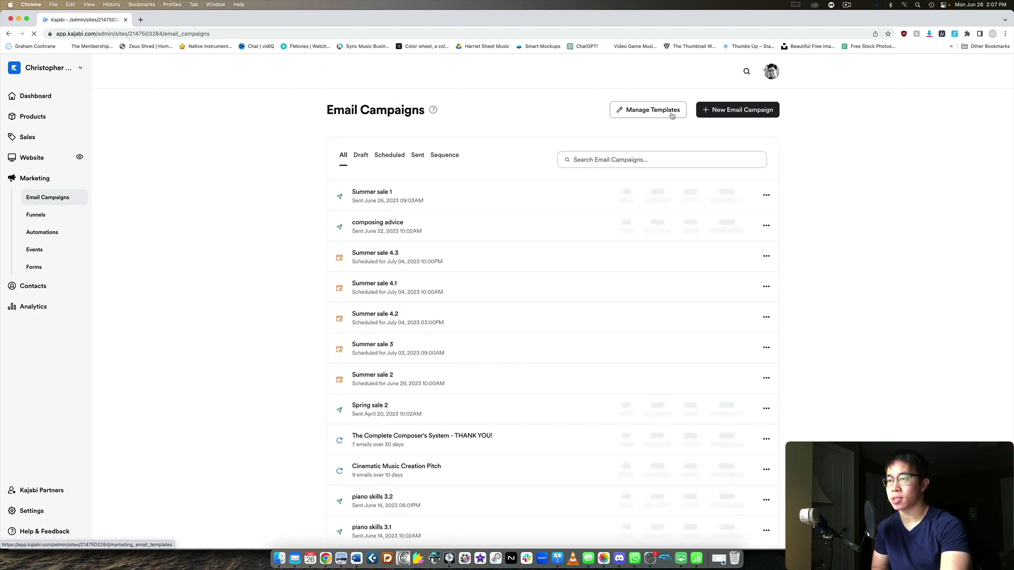
left_click(750, 115)
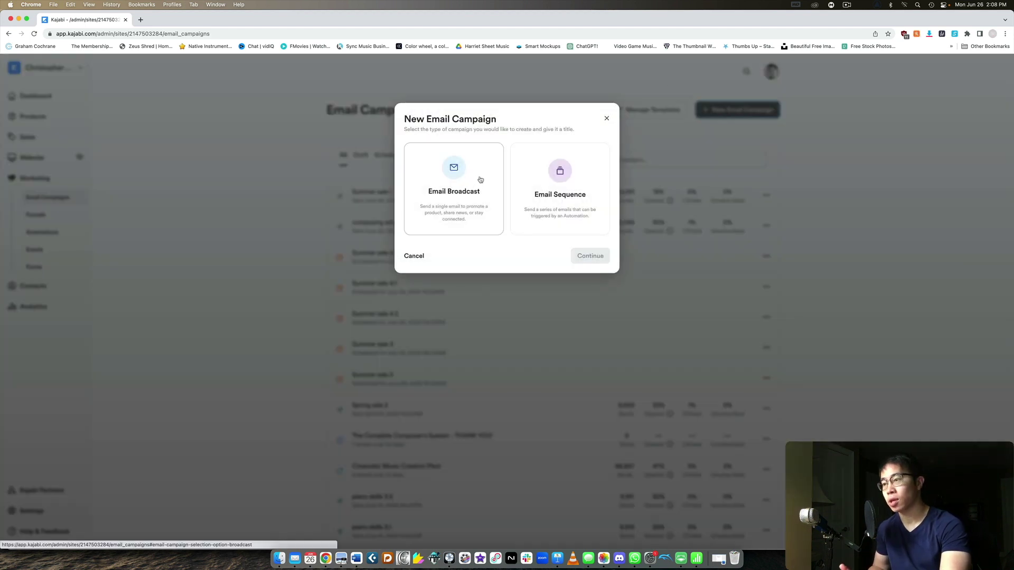
left_click(544, 199)
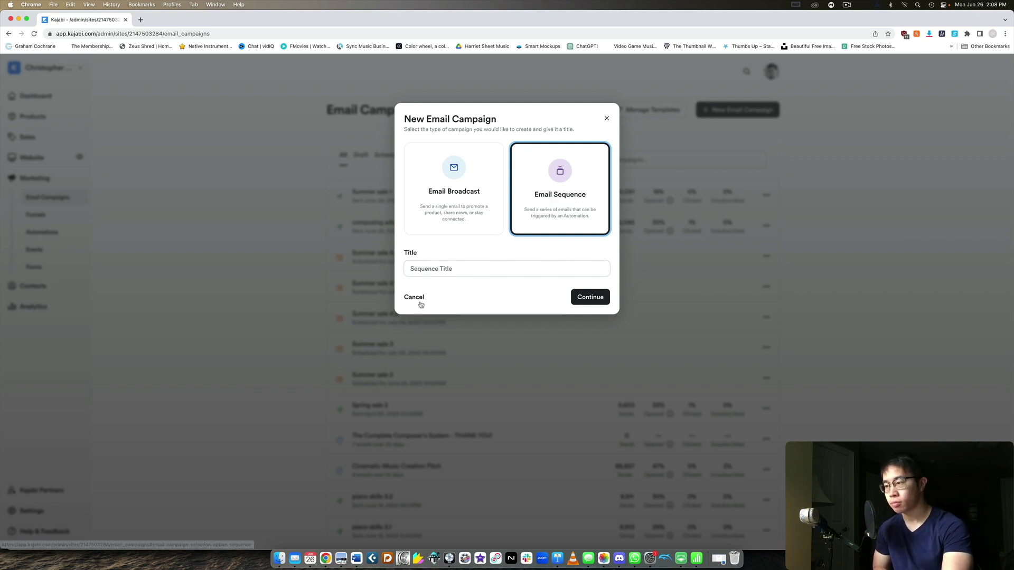
left_click(607, 119)
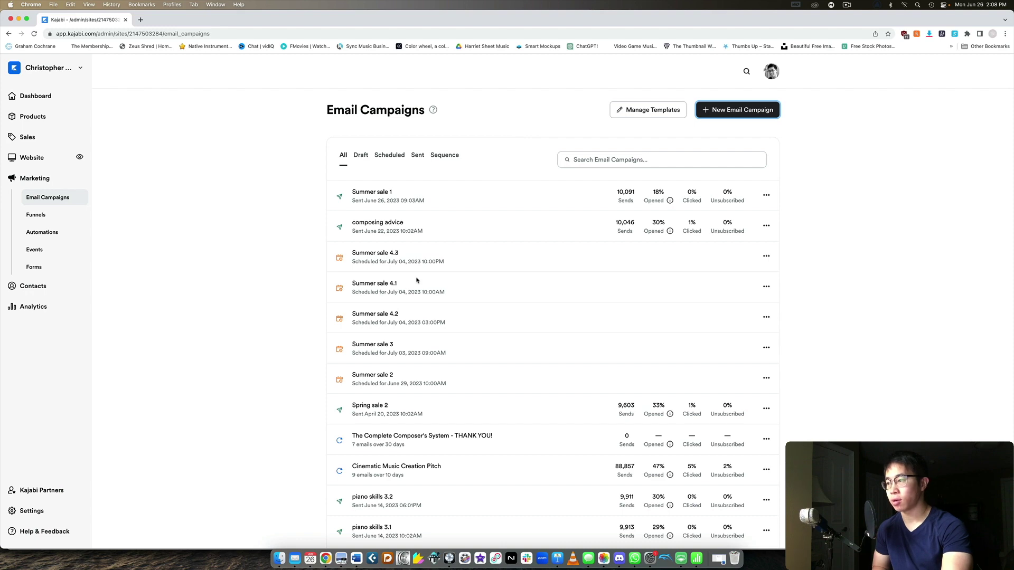
- Open the scheduled Summer sale 2 broadcast from the campaigns list and review its content and recipient filters
scroll(475, 290, "down", 5)
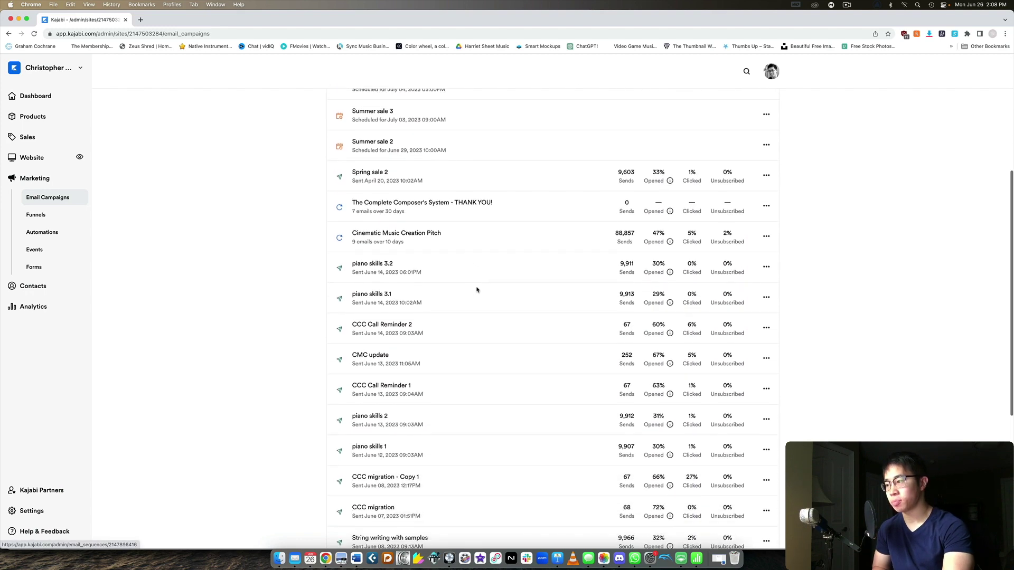
scroll(417, 283, "down", 4)
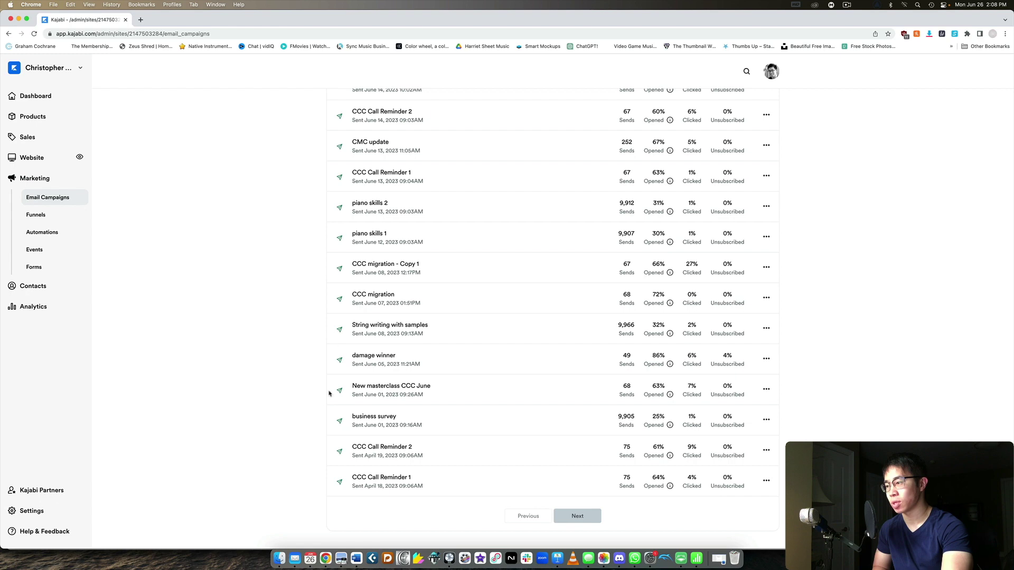
scroll(357, 281, "up", 8)
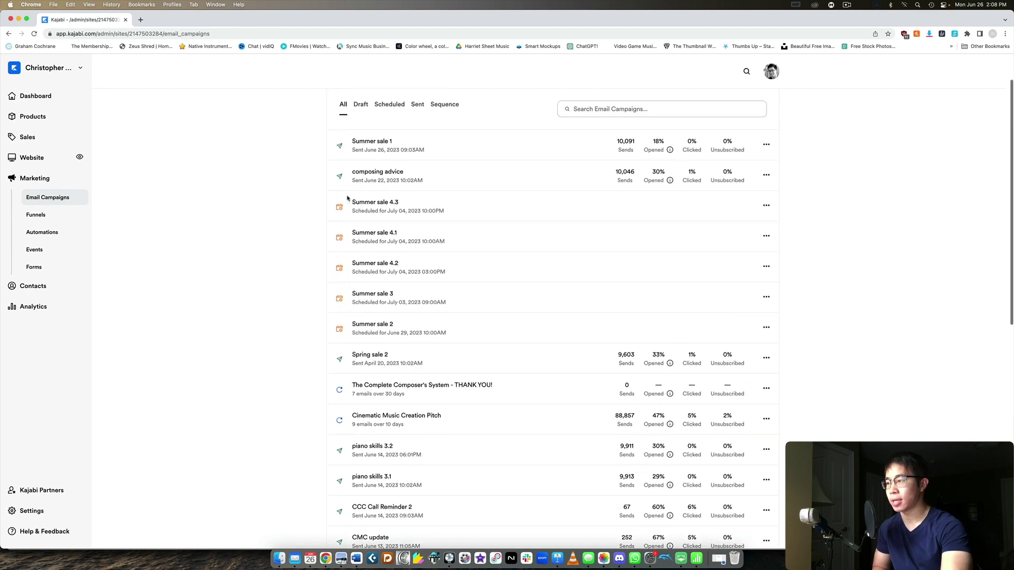
left_click(369, 326)
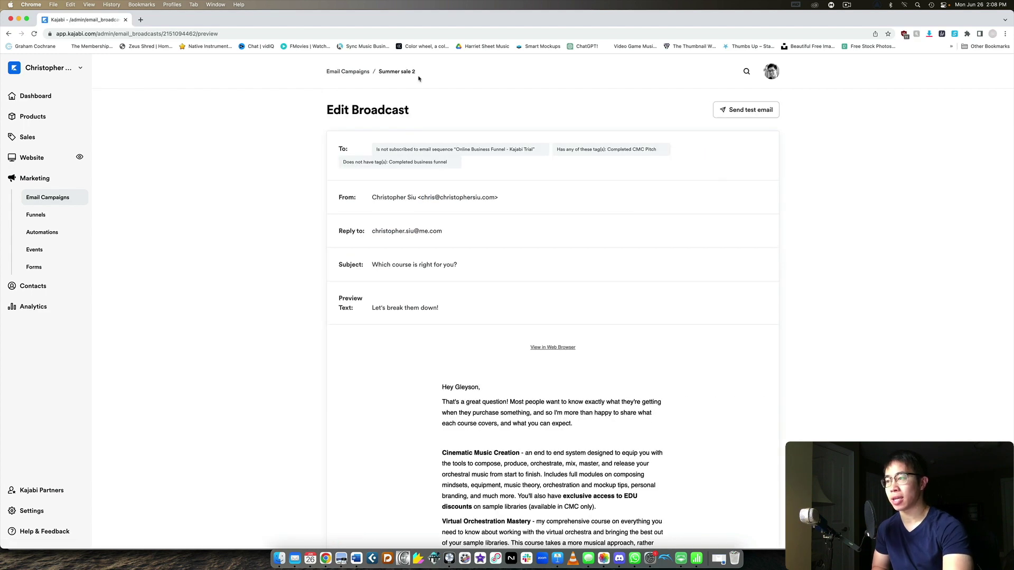
scroll(649, 322, "down", 5)
scroll(579, 301, "down", 3)
scroll(365, 143, "up", 7)
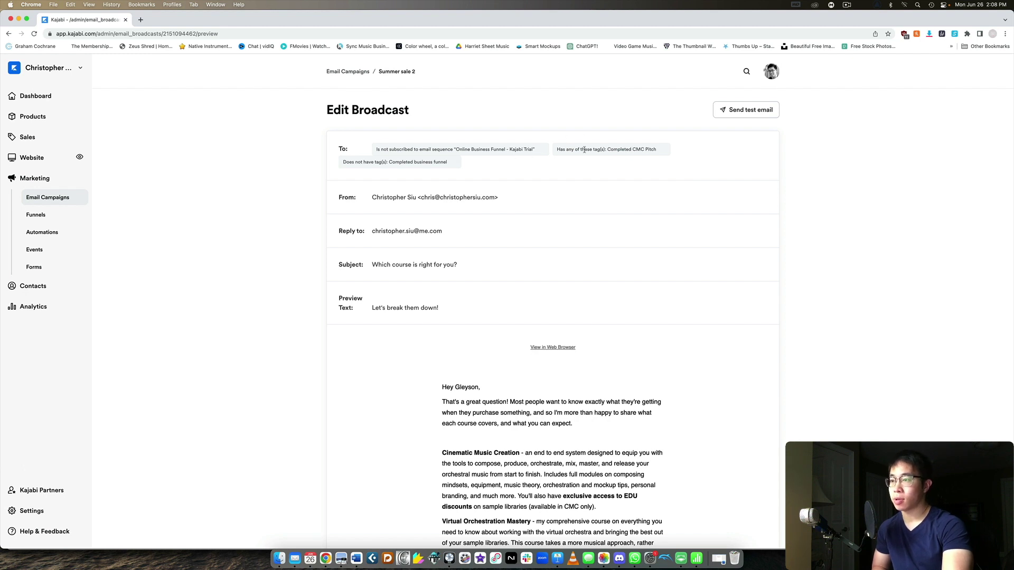
left_click_drag(556, 150, 647, 154)
left_click(512, 150)
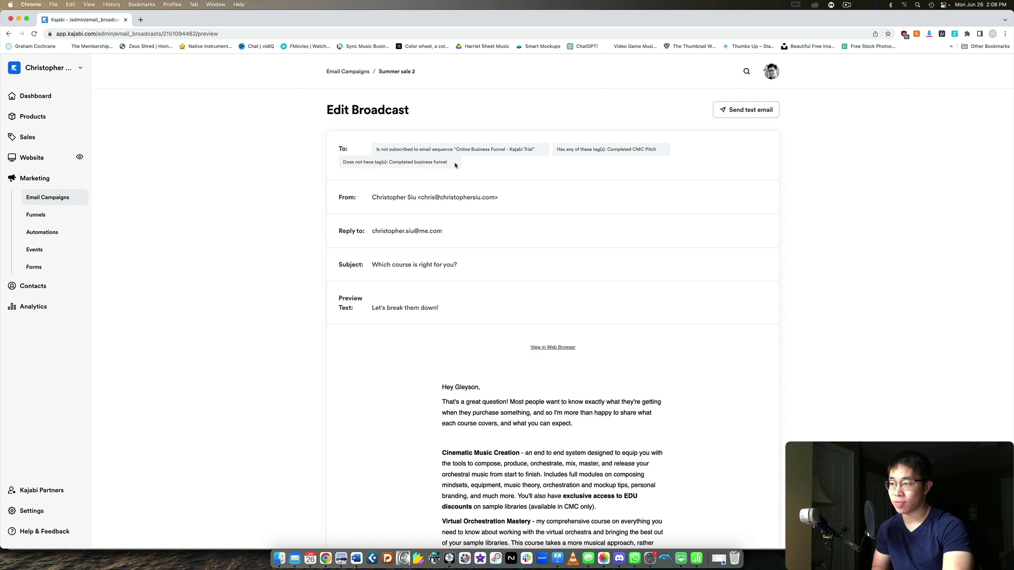
- Return to the email campaigns list and start a new campaign of type Email Broadcast
left_click(364, 73)
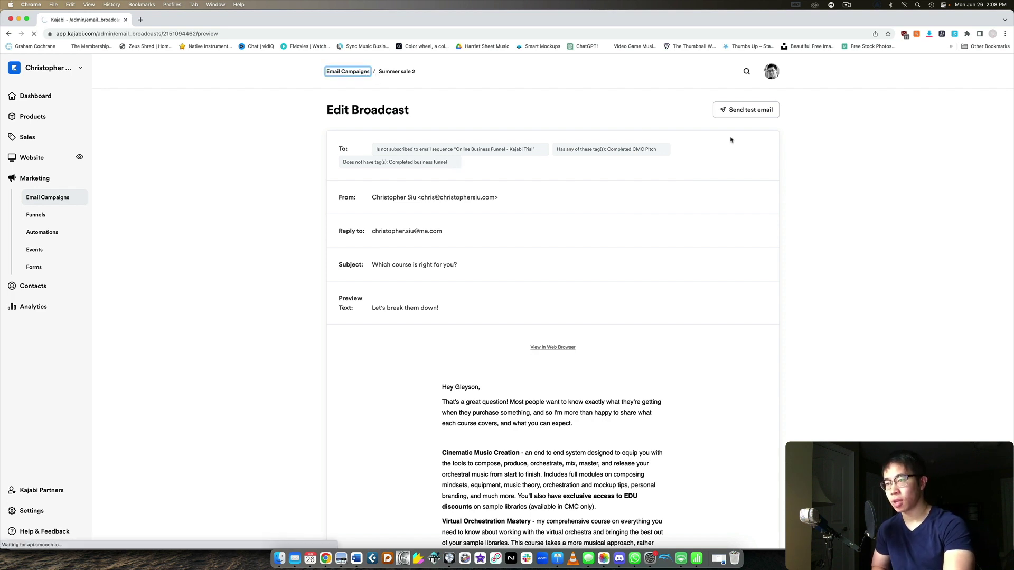
left_click(745, 111)
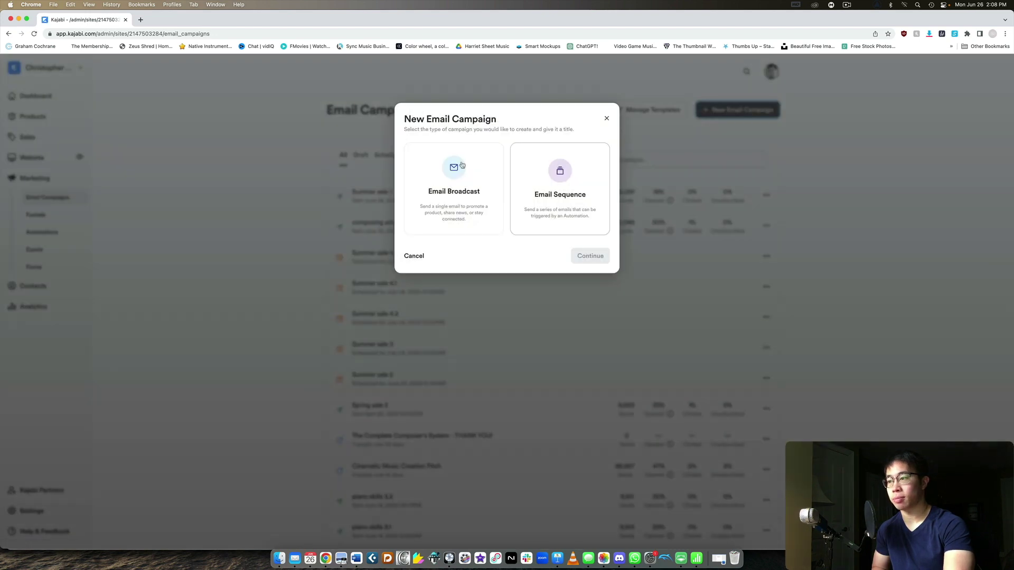
left_click(607, 256)
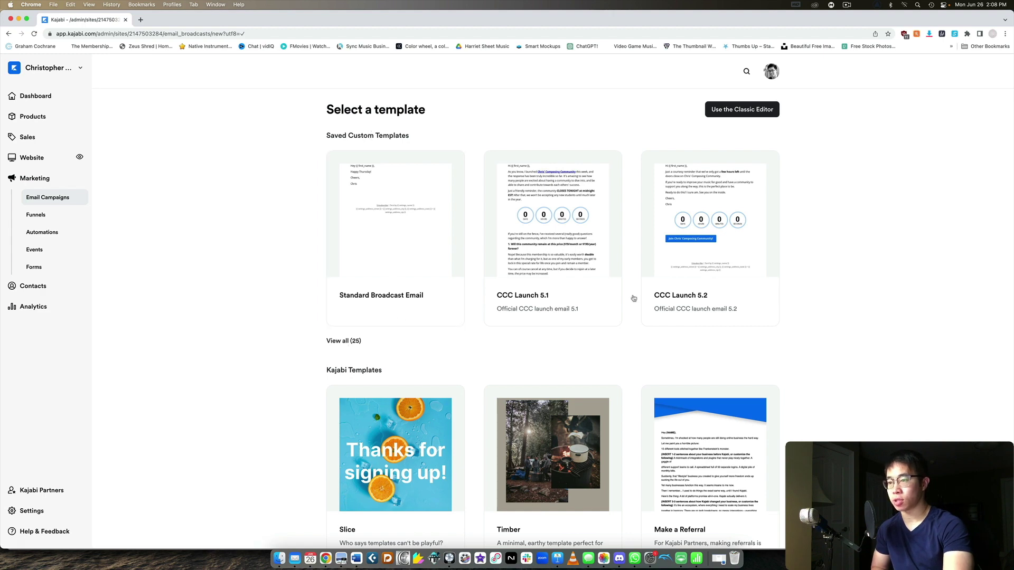
- Browse the available templates and create the broadcast from the Slice template with the title "test email"
scroll(660, 242, "down", 4)
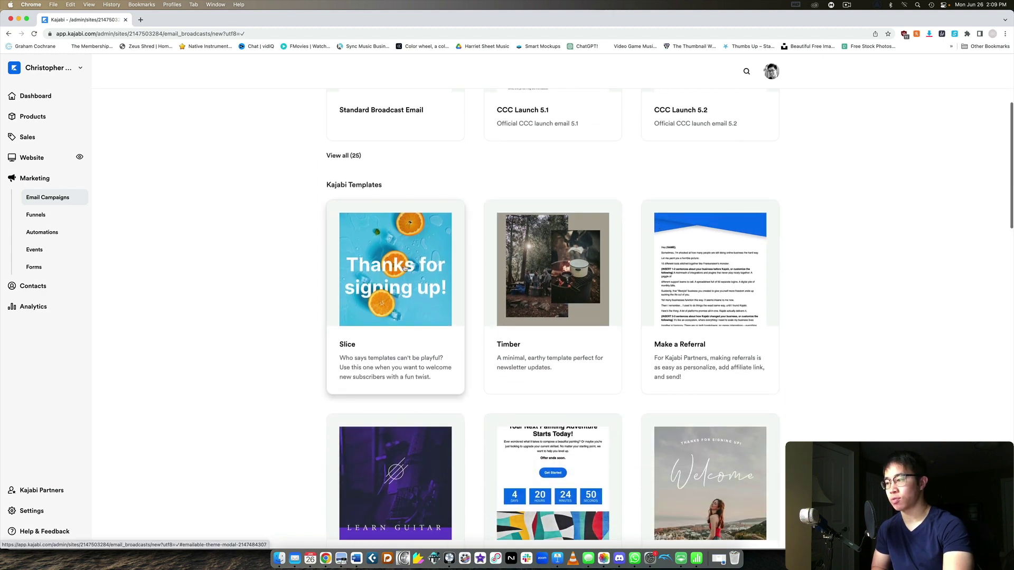
scroll(405, 270, "down", 3)
scroll(564, 289, "down", 3)
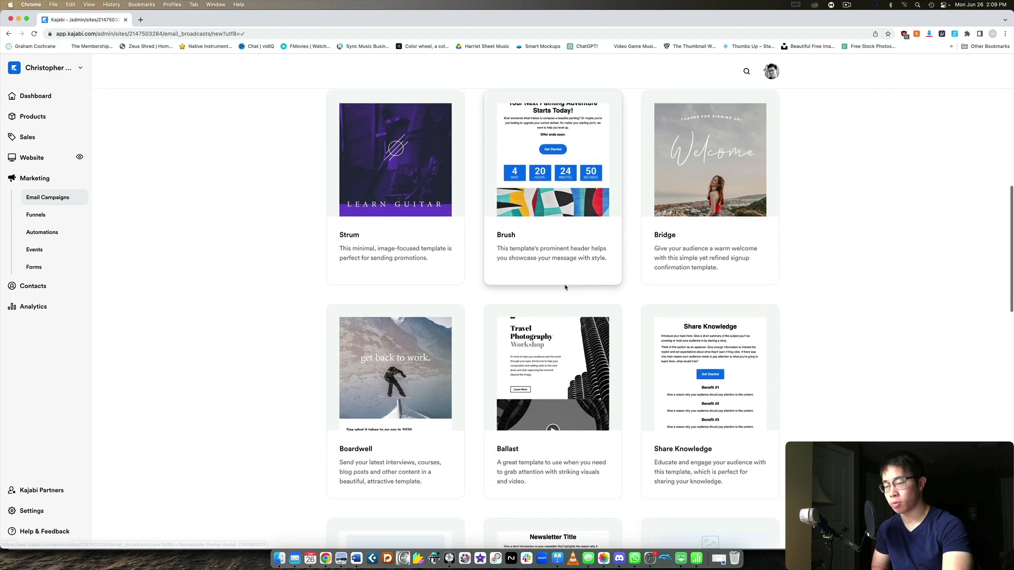
scroll(585, 275, "down", 4)
scroll(583, 275, "up", 10)
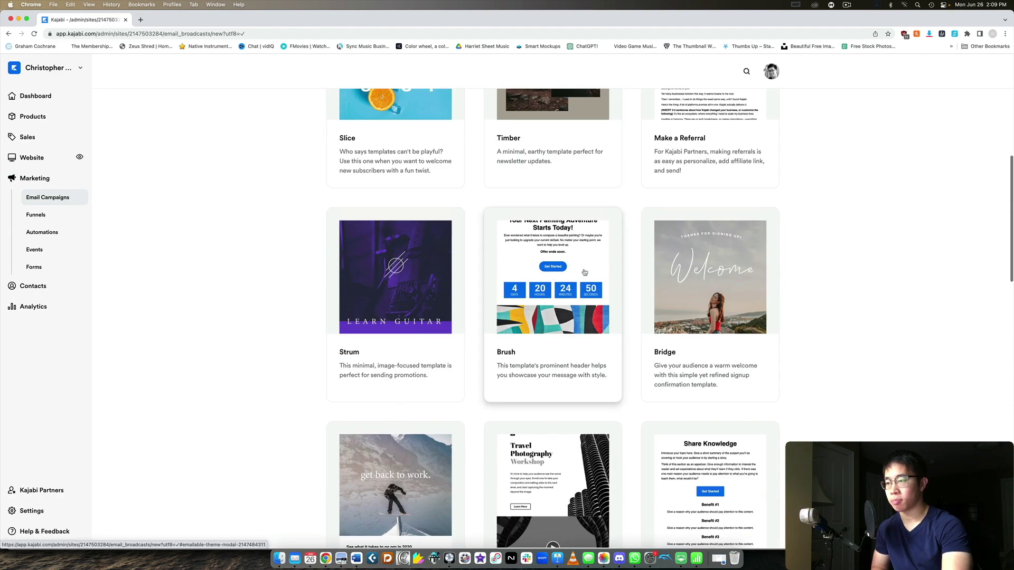
scroll(437, 204, "up", 1)
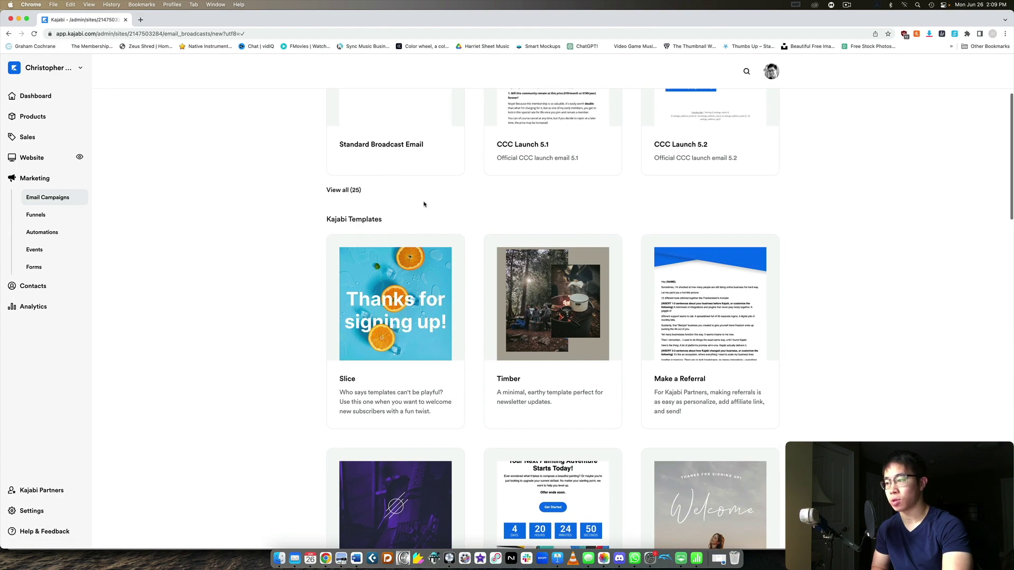
left_click(431, 296)
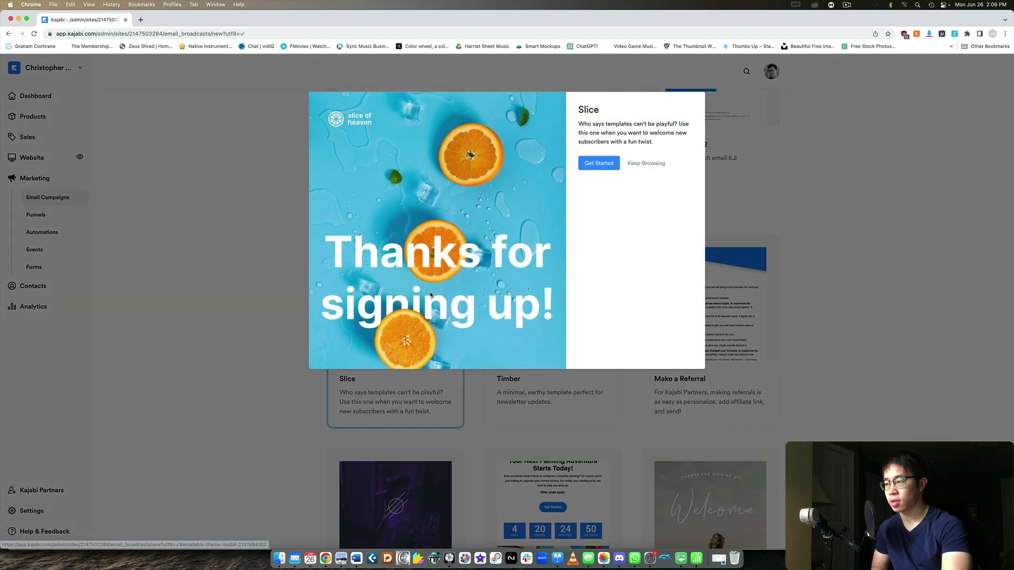
left_click(587, 164)
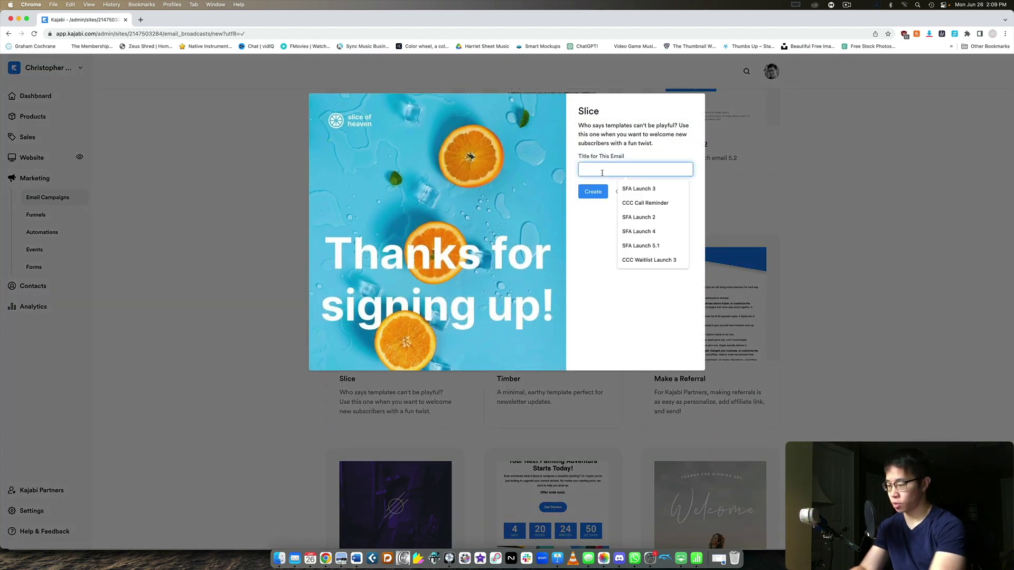
type("test email")
left_click(597, 193)
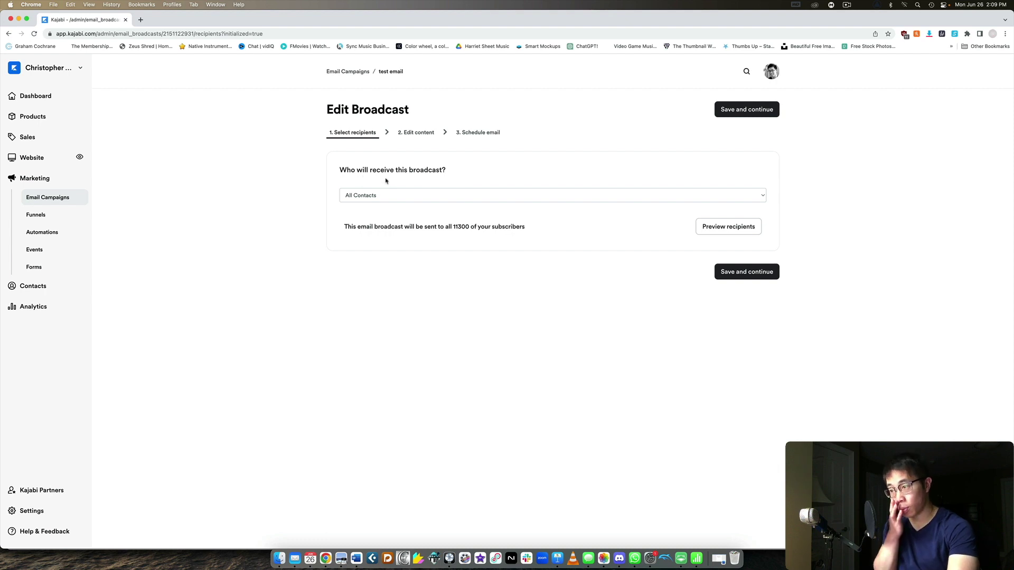
- Limit the broadcast's recipients to a custom segment that owns the product "Behind the Album: FREEDOM", and save to continue to the content
left_click(384, 204)
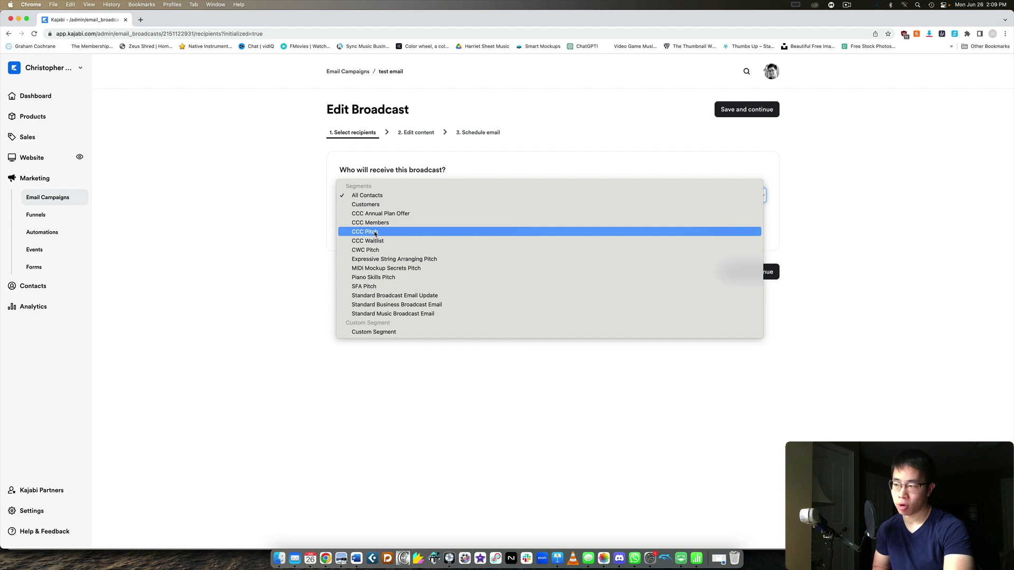
left_click(406, 332)
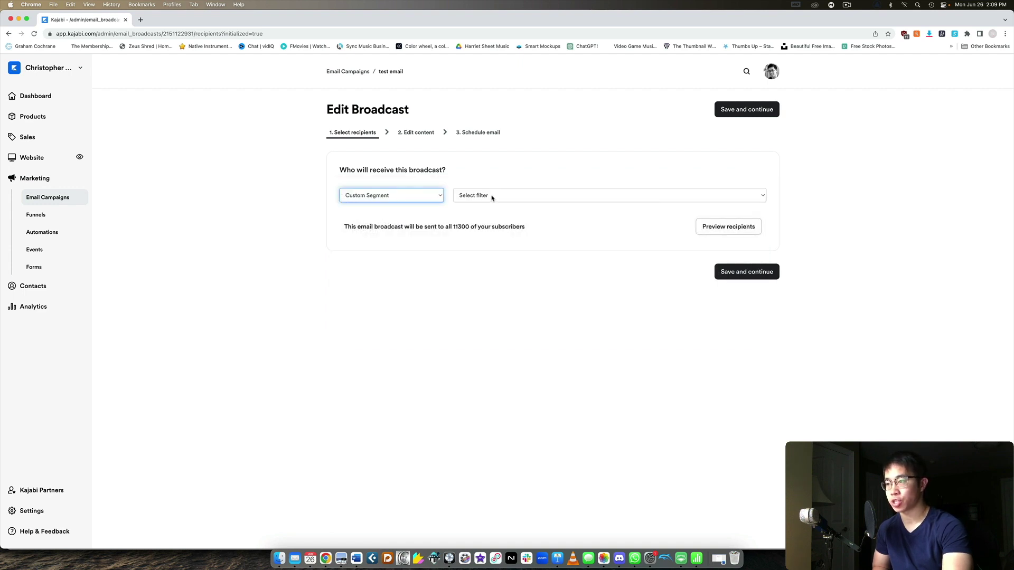
left_click(492, 197)
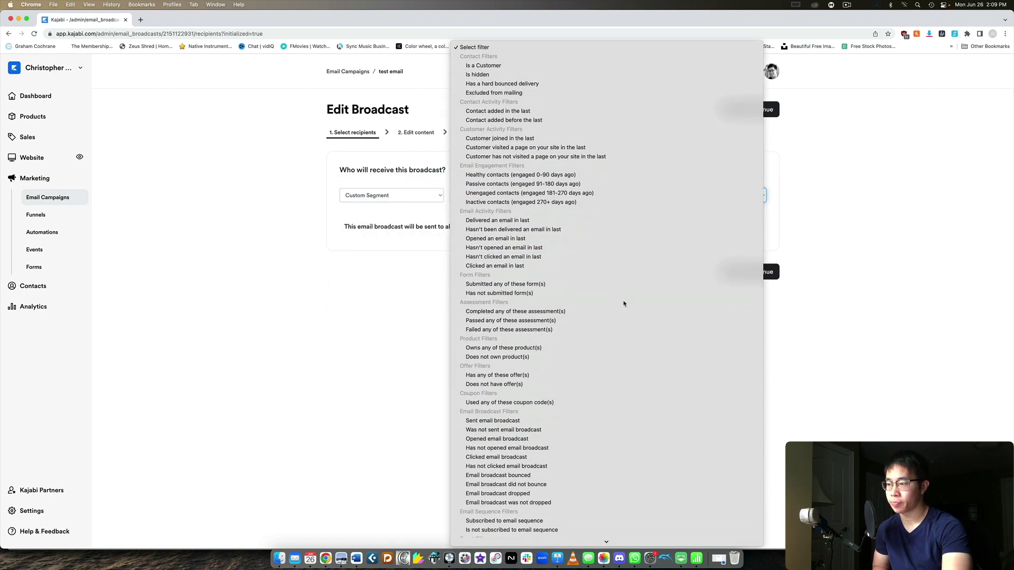
scroll(625, 305, "down", 2)
scroll(507, 246, "up", 1)
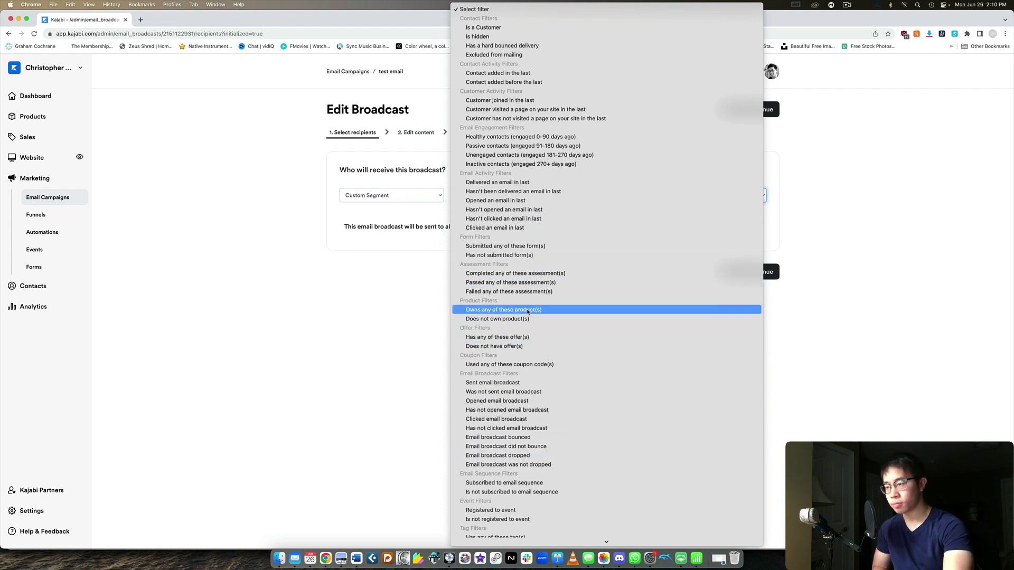
left_click(500, 309)
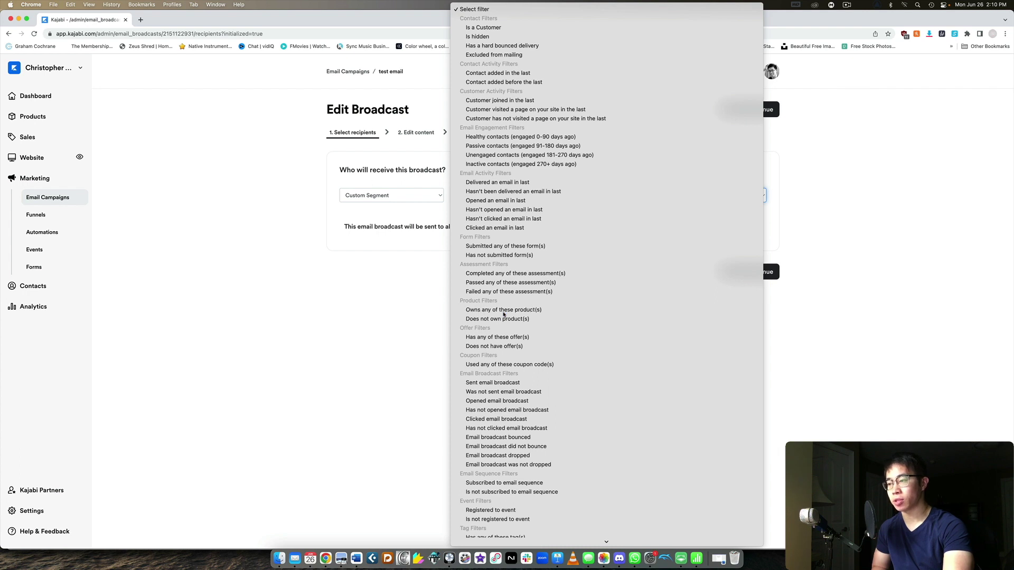
left_click(736, 198)
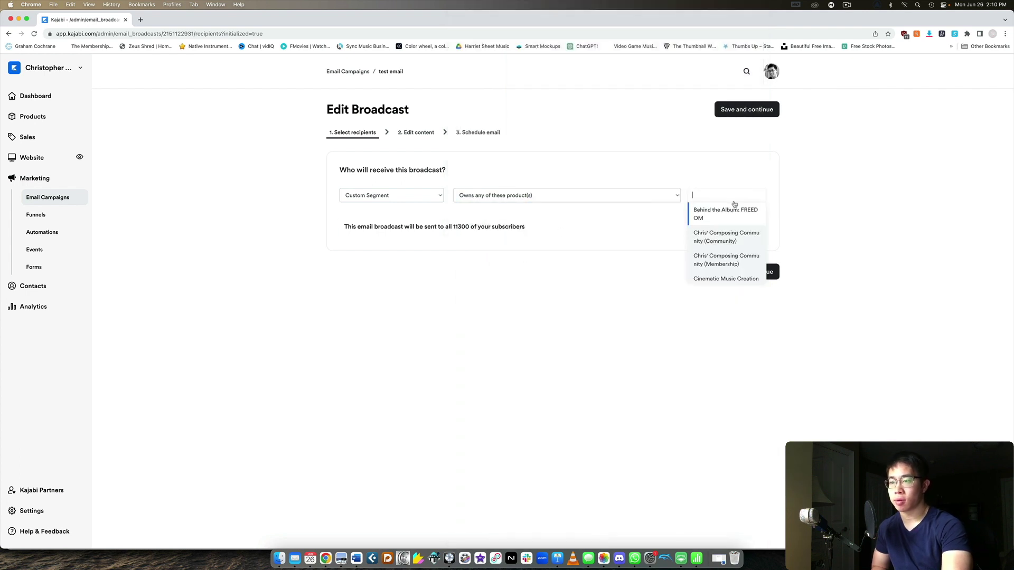
left_click(744, 213)
left_click(744, 208)
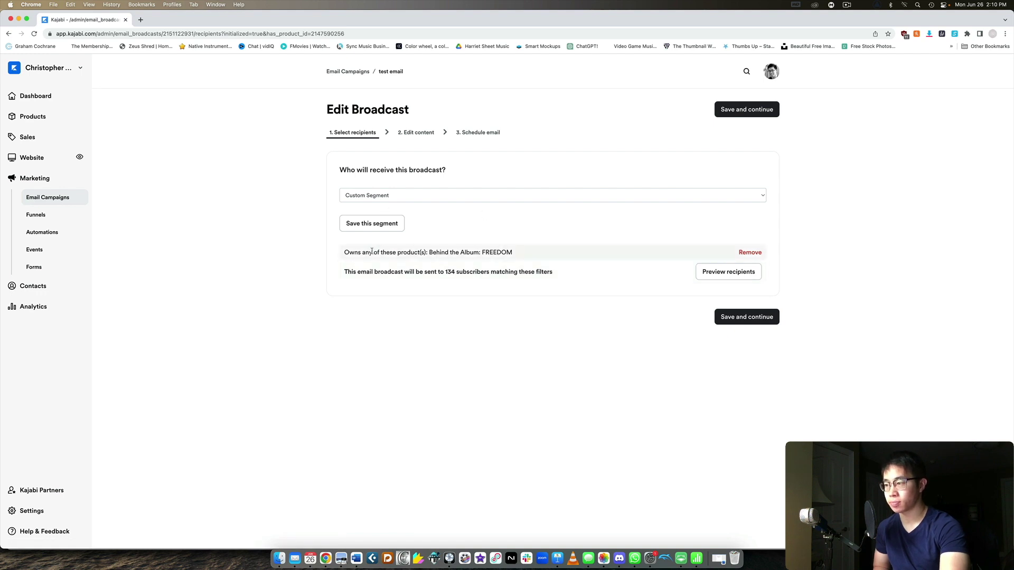
left_click(742, 317)
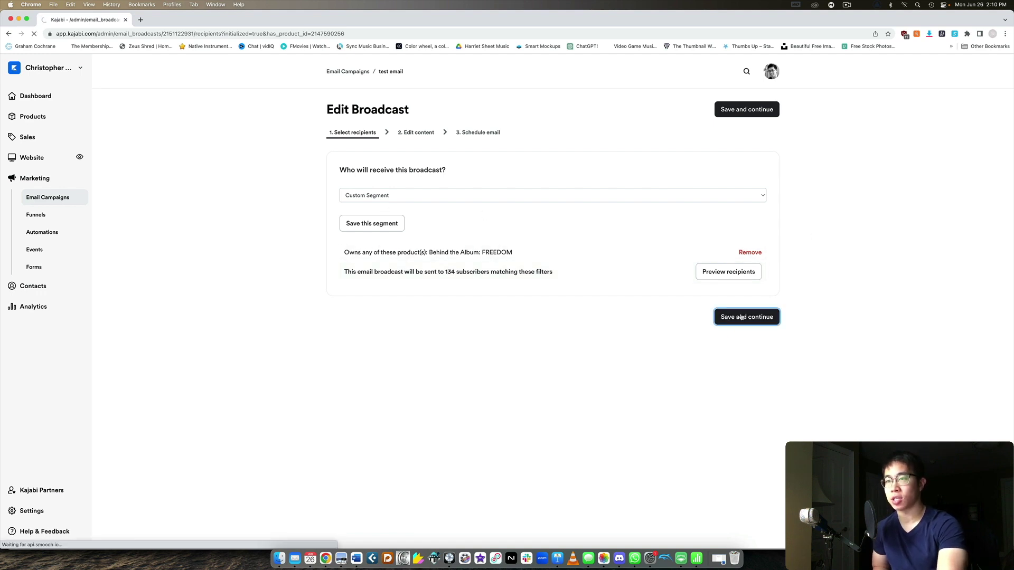
- Open the broadcast's email content in the editor and look through the Slice template's layout
left_click(373, 231)
left_click(369, 269)
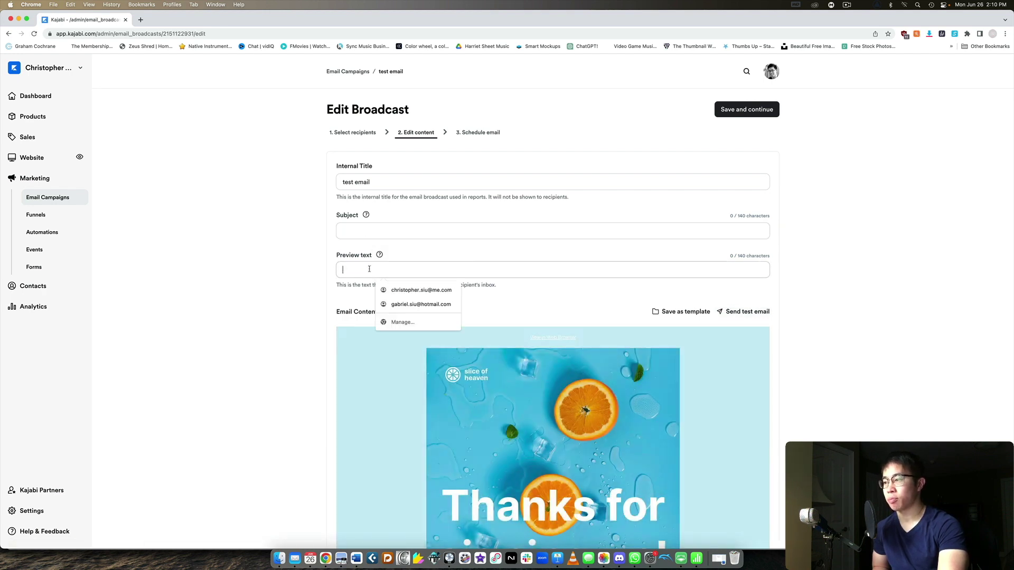
scroll(411, 268, "down", 10)
left_click(582, 219)
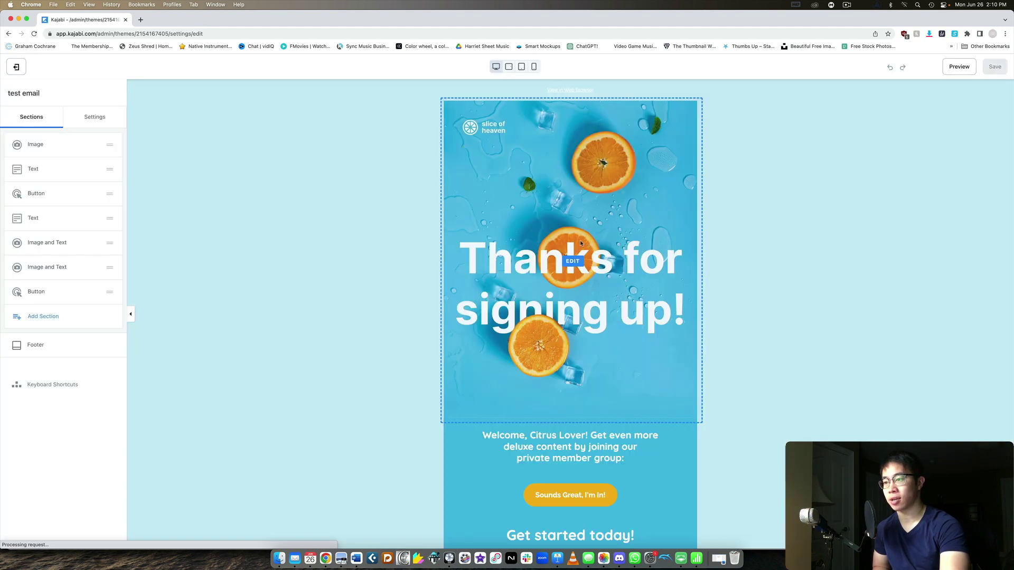
scroll(651, 257, "down", 5)
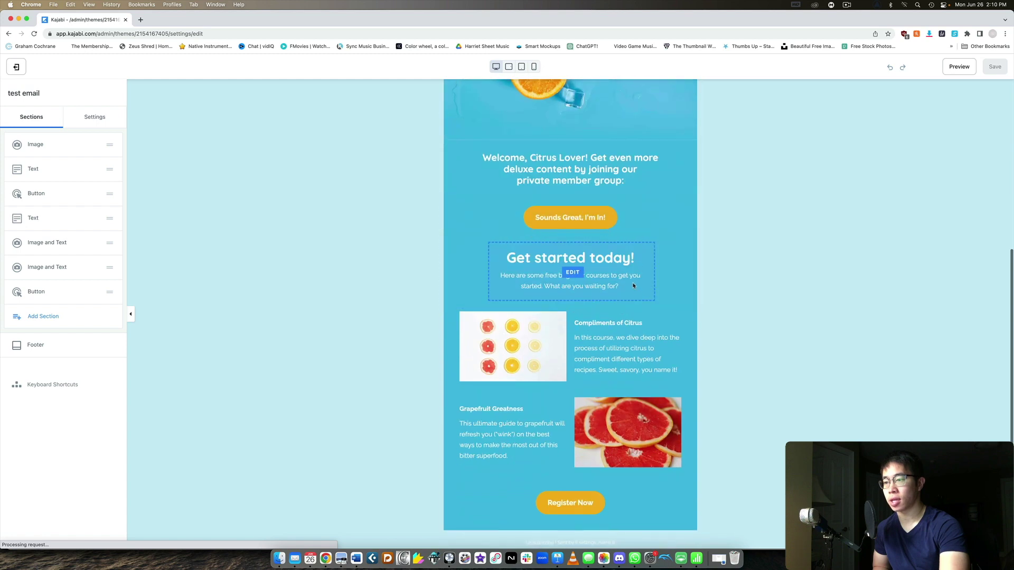
- Inspect the editing options of the "Get started today!" and "Welcome, Citrus Lover!" text sections, and leave the editor without saving
left_click(639, 284)
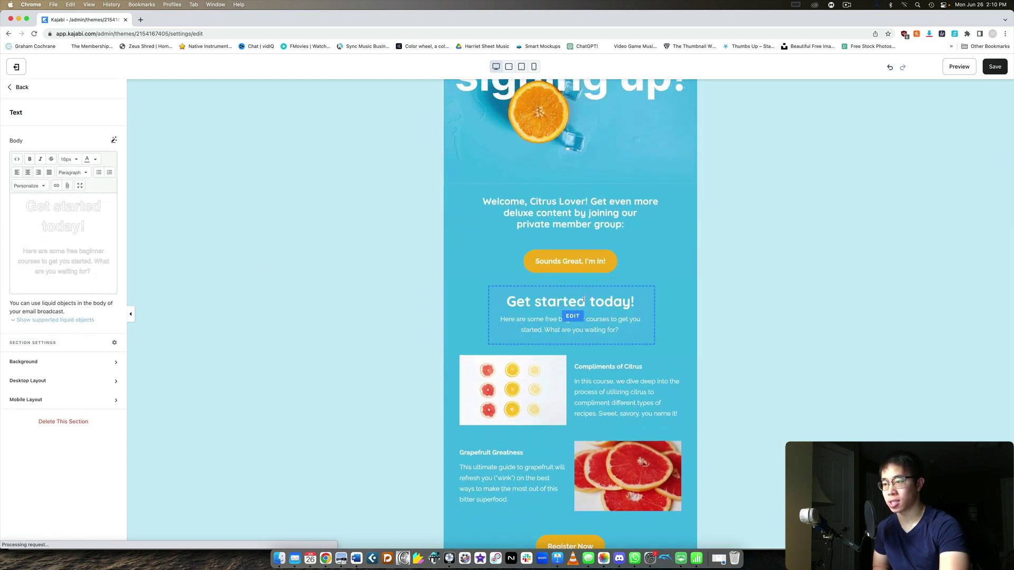
left_click(570, 213)
scroll(259, 325, "up", 4)
scroll(258, 326, "up", 3)
scroll(296, 312, "down", 6)
scroll(296, 312, "up", 6)
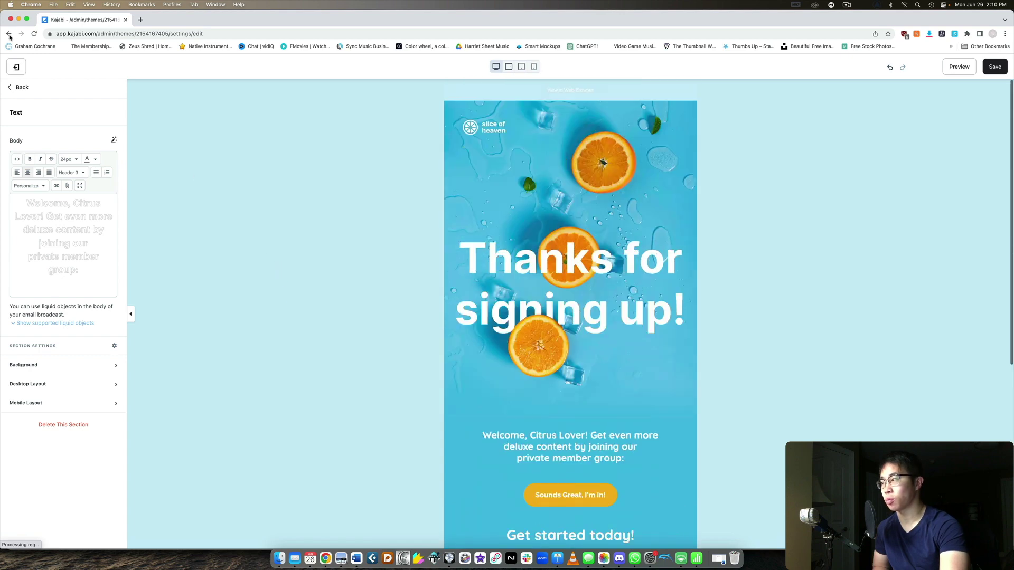
left_click(18, 89)
left_click(19, 70)
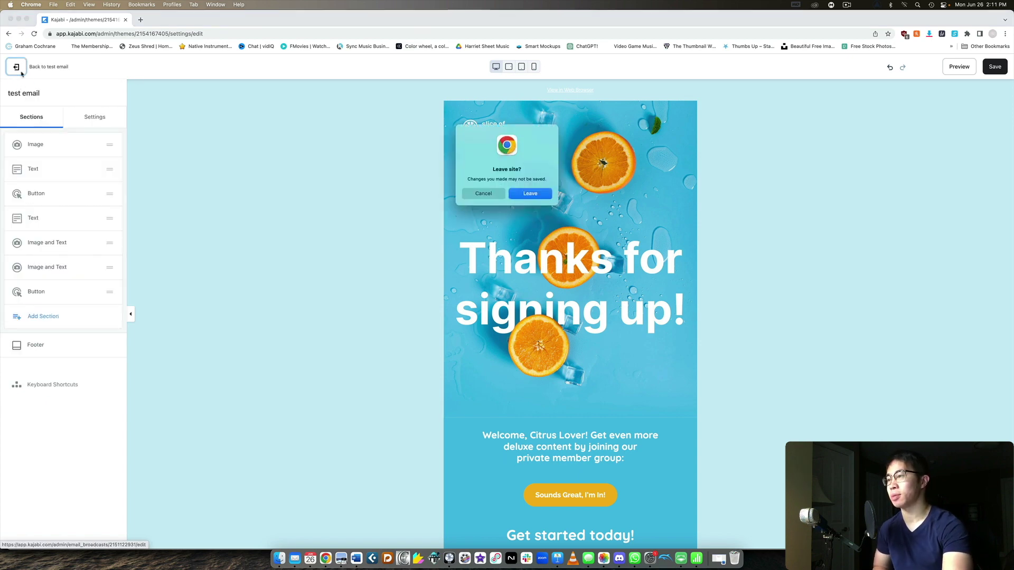
left_click(529, 193)
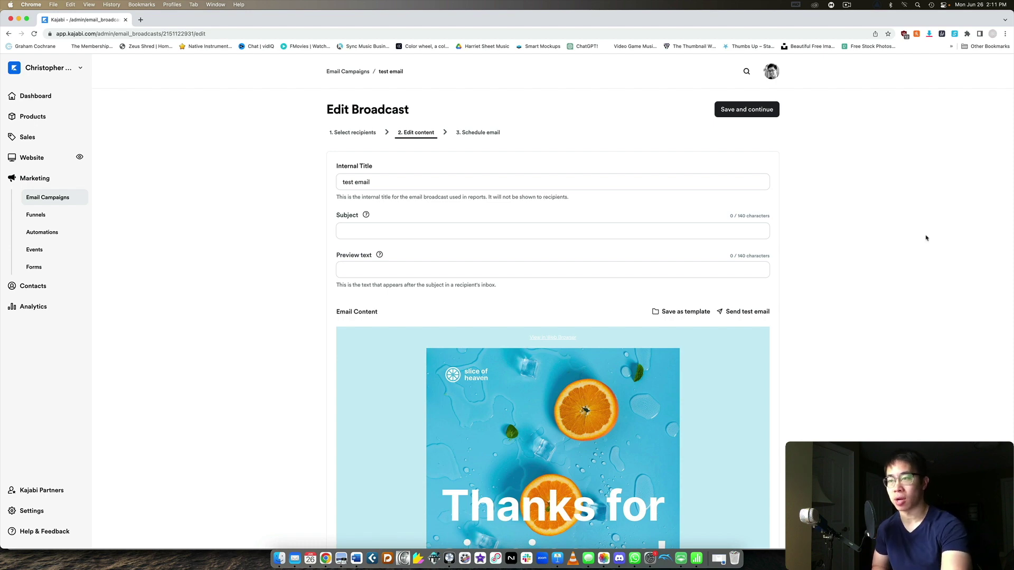
- Set the broadcast's subject to "test" and save to continue to the scheduling stage
scroll(530, 249, "down", 10)
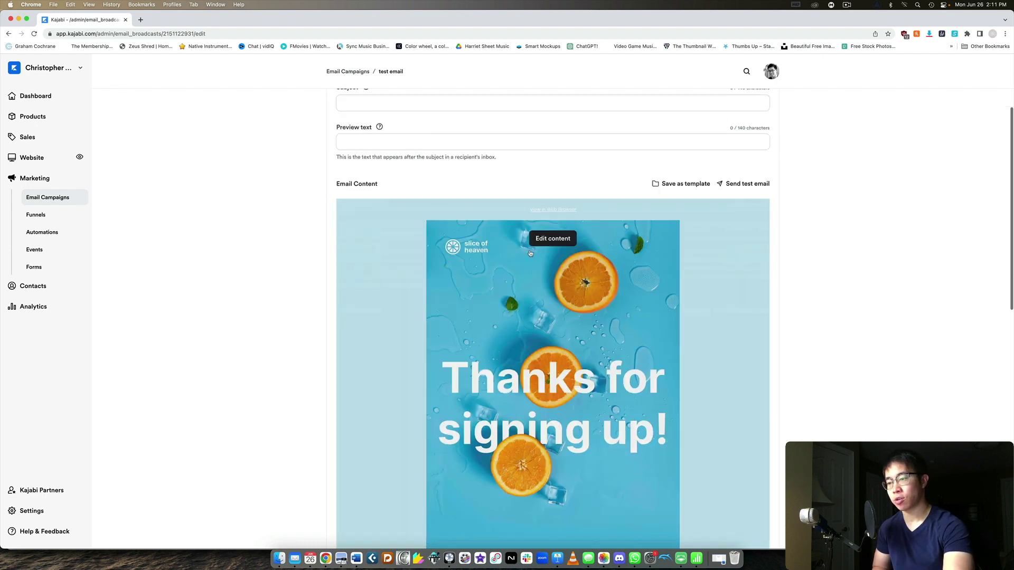
scroll(530, 249, "up", 10)
left_click(728, 109)
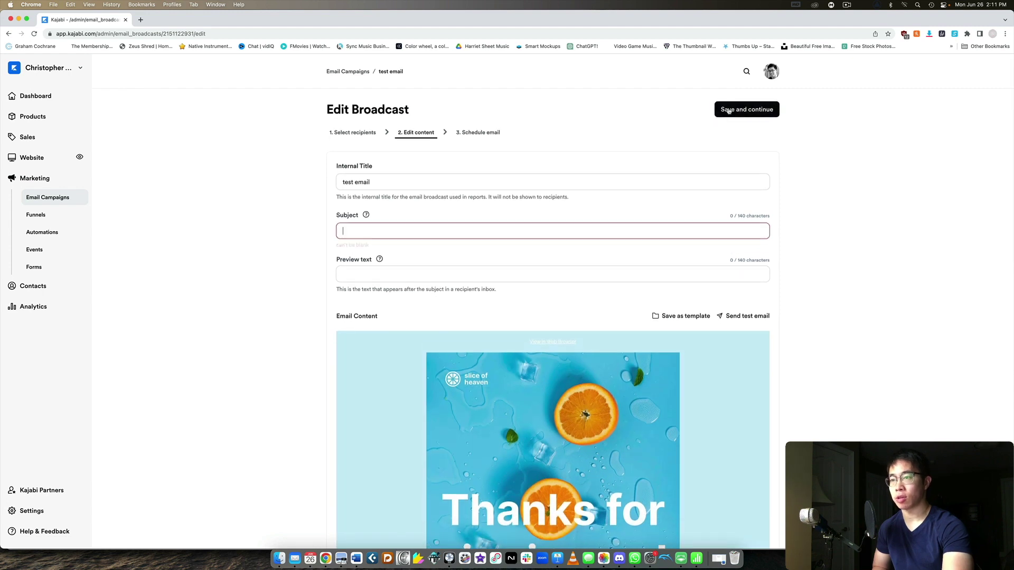
left_click(375, 232)
type("test")
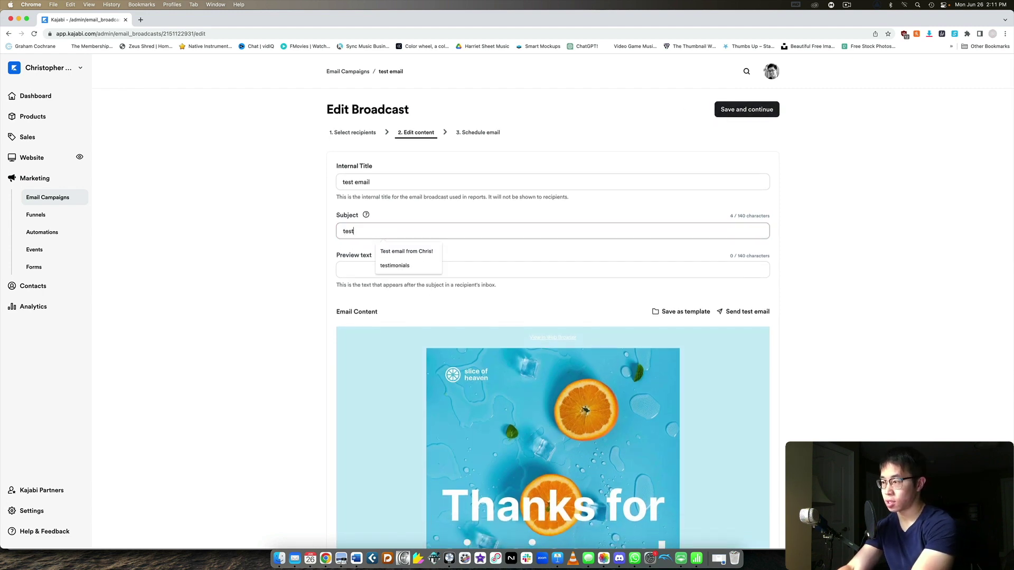
left_click(731, 111)
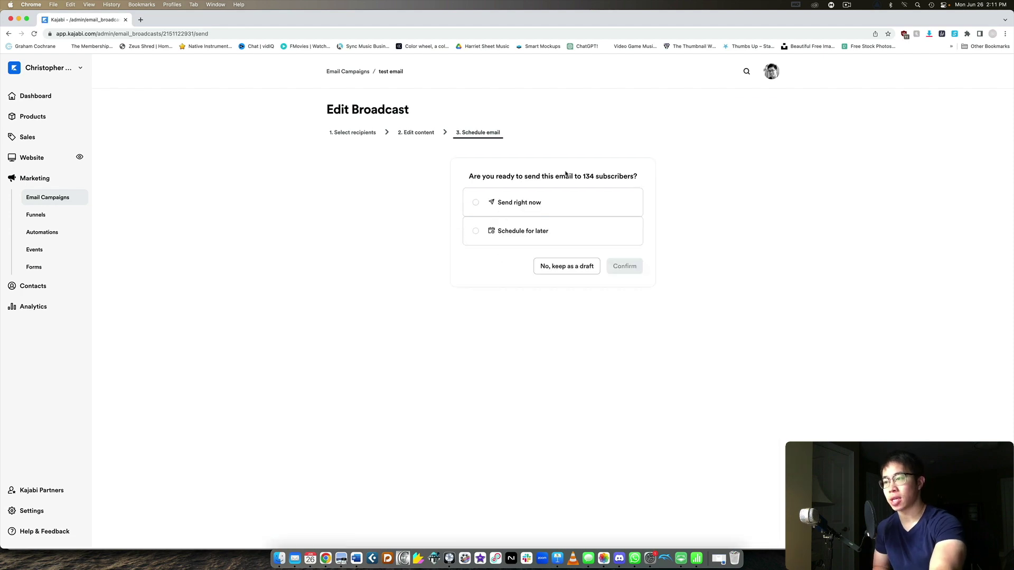
- Review the immediate and scheduled sending options, including the date and time choices, and return to the email campaigns list without confirming
left_click(524, 203)
left_click(528, 231)
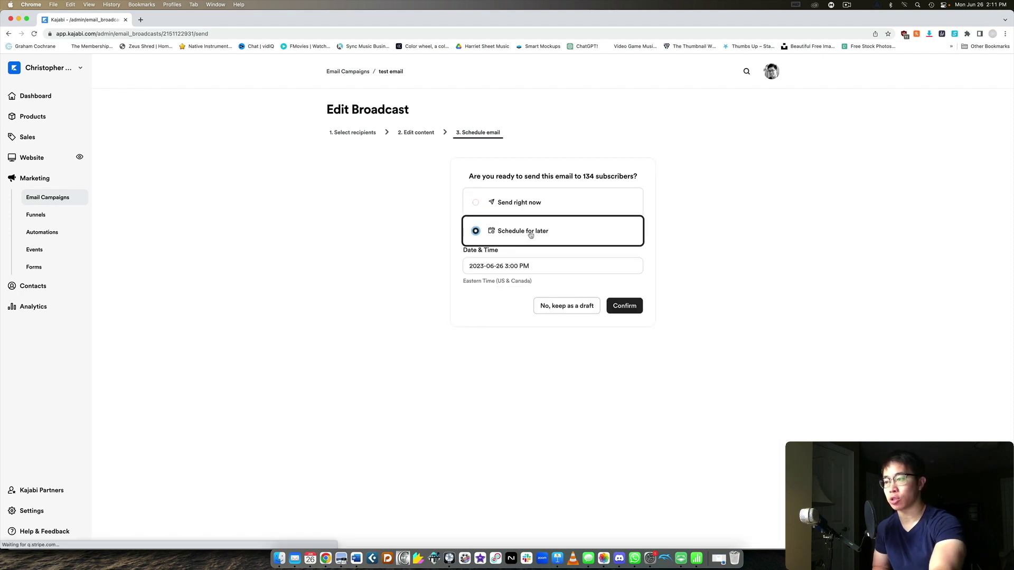
left_click(528, 266)
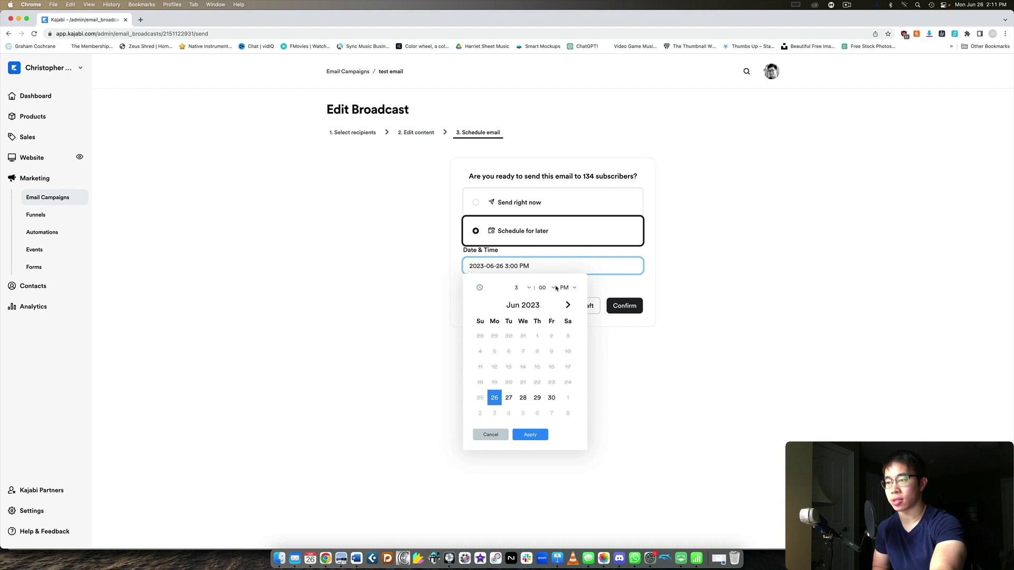
left_click(528, 287)
left_click(544, 288)
left_click(544, 288)
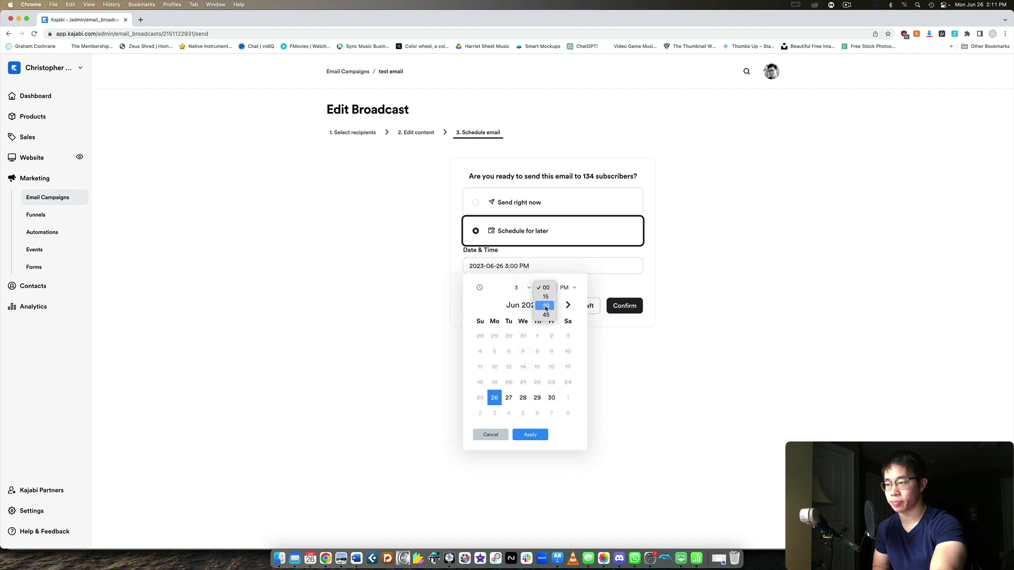
left_click(778, 266)
left_click(778, 267)
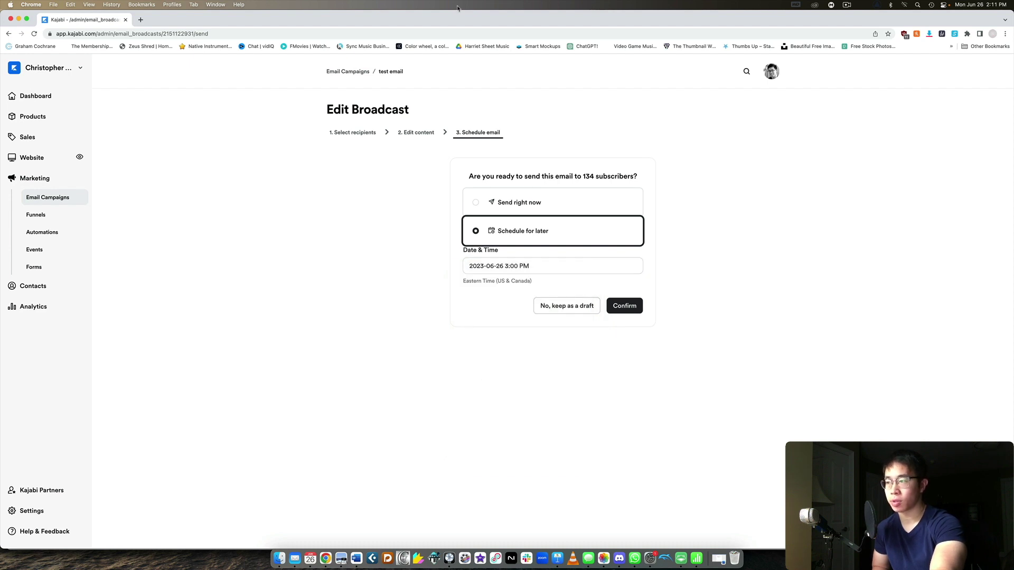
left_click(360, 72)
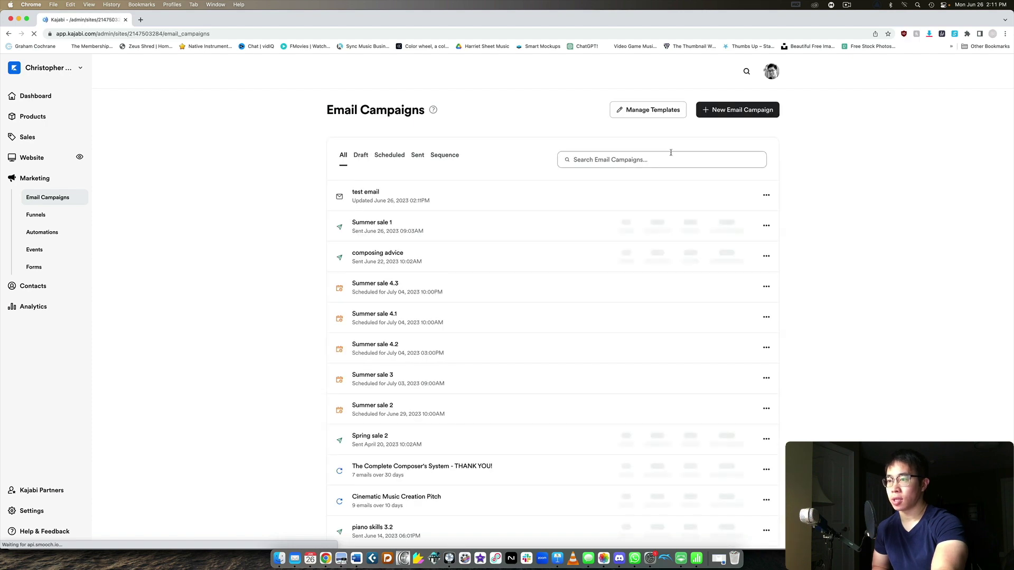
- Create a new email campaign of type Email Sequence with the title "test"
left_click(736, 112)
left_click(584, 165)
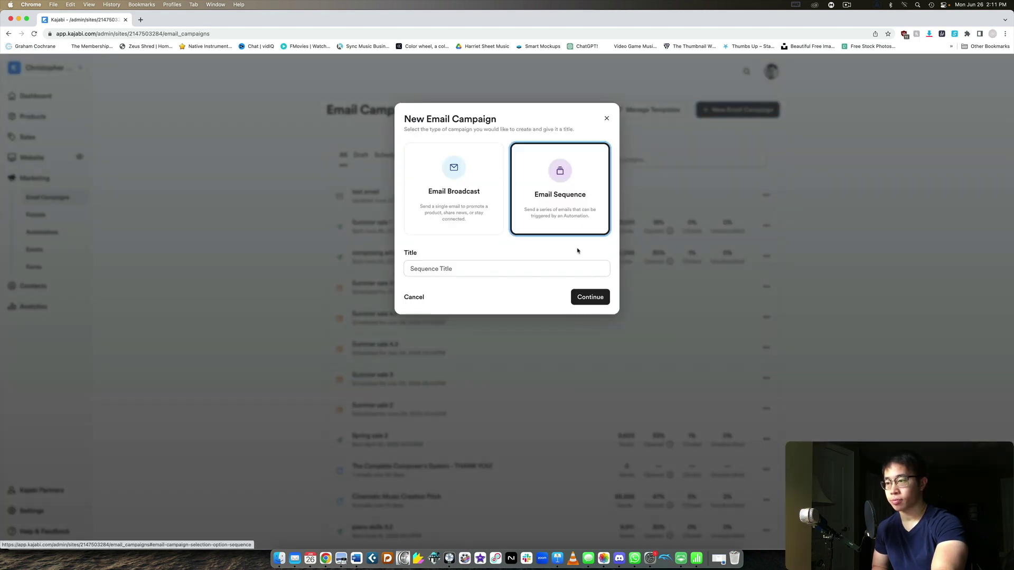
left_click(577, 270)
type("test")
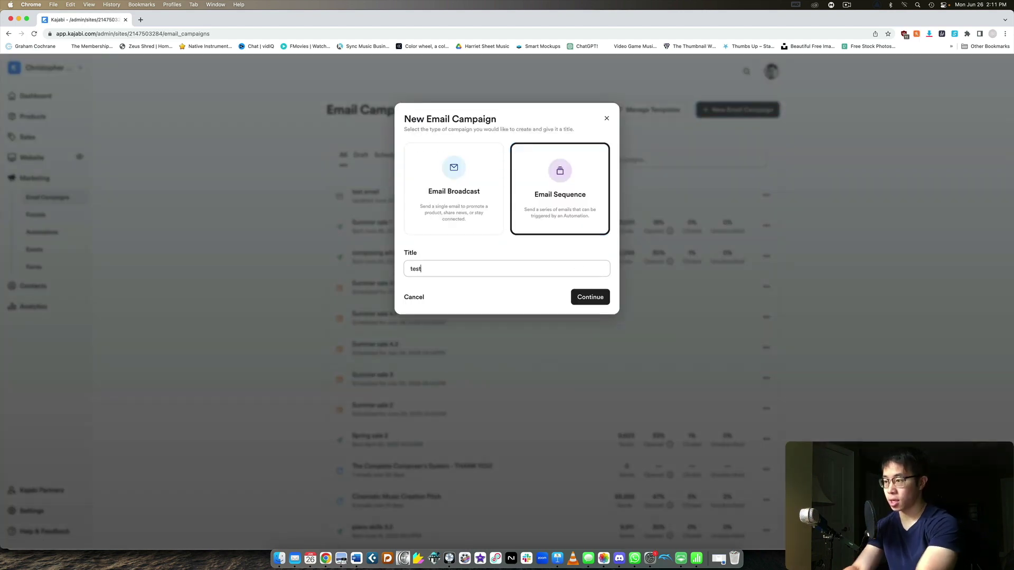
left_click(595, 298)
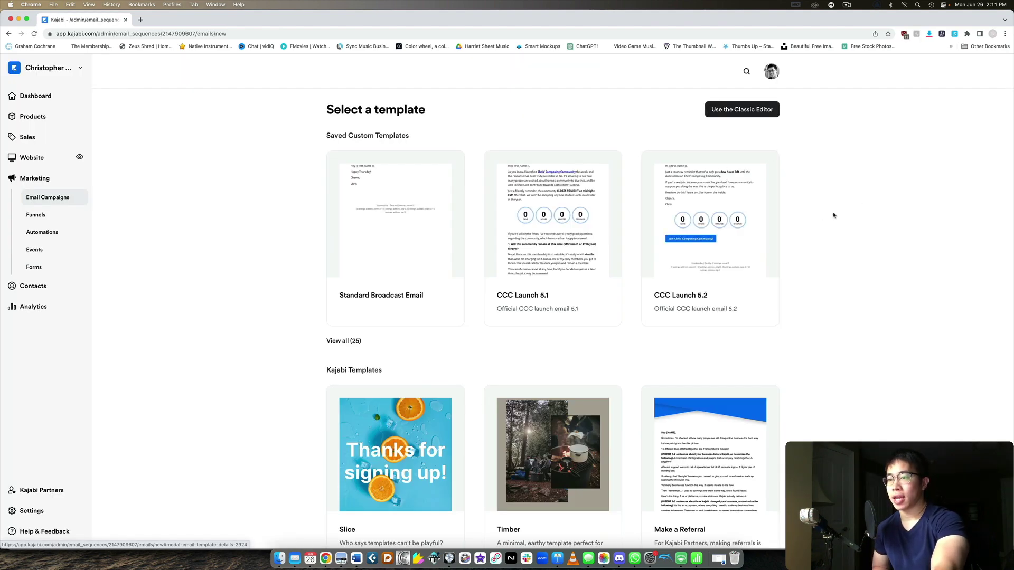
- Browse the available templates and add a sequence email from the Standard Broadcast Email template with the title "test"
scroll(402, 221, "down", 10)
scroll(402, 219, "up", 9)
scroll(402, 220, "up", 2)
left_click(391, 202)
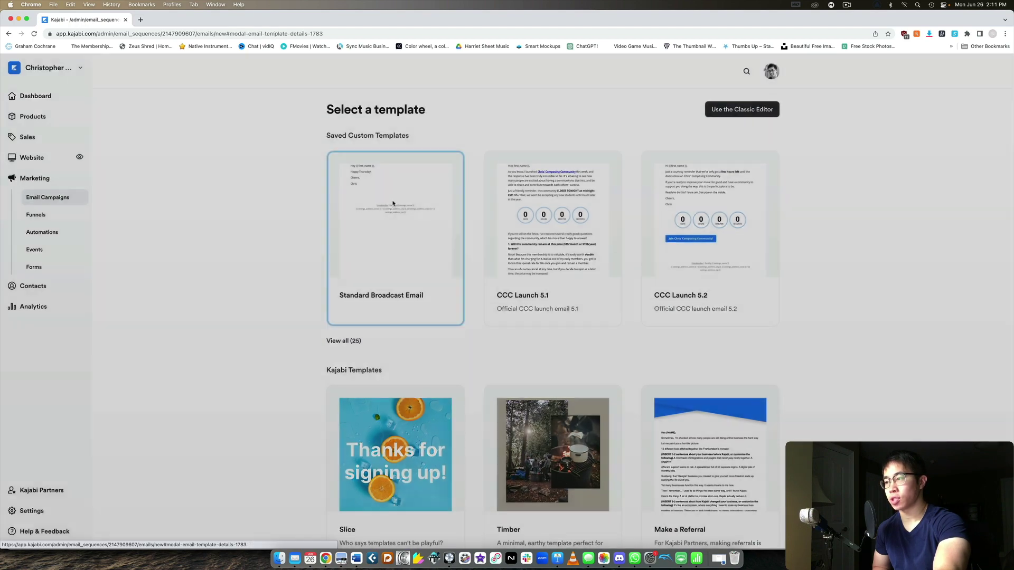
left_click(664, 158)
left_click(654, 169)
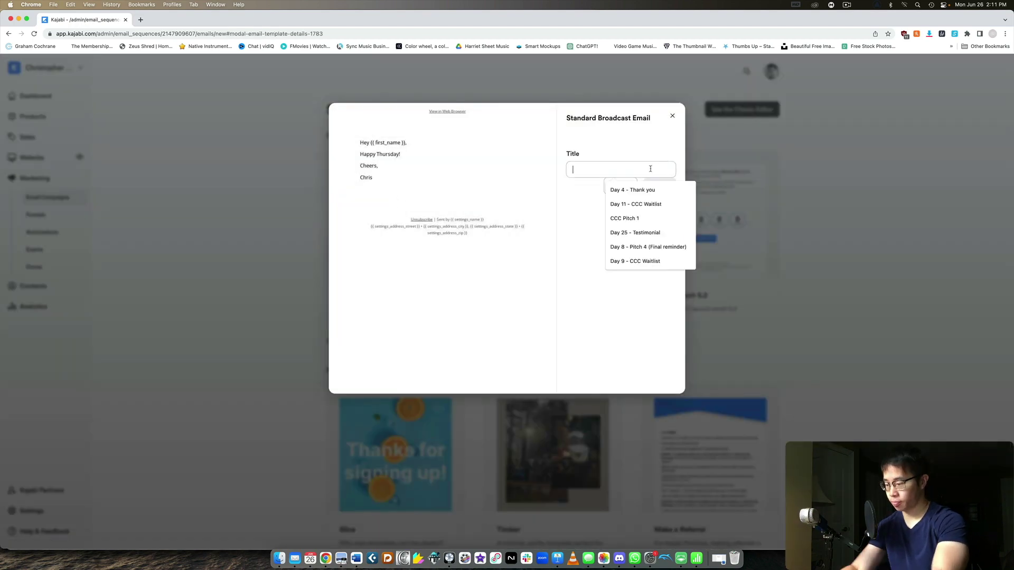
type("test")
key("Return")
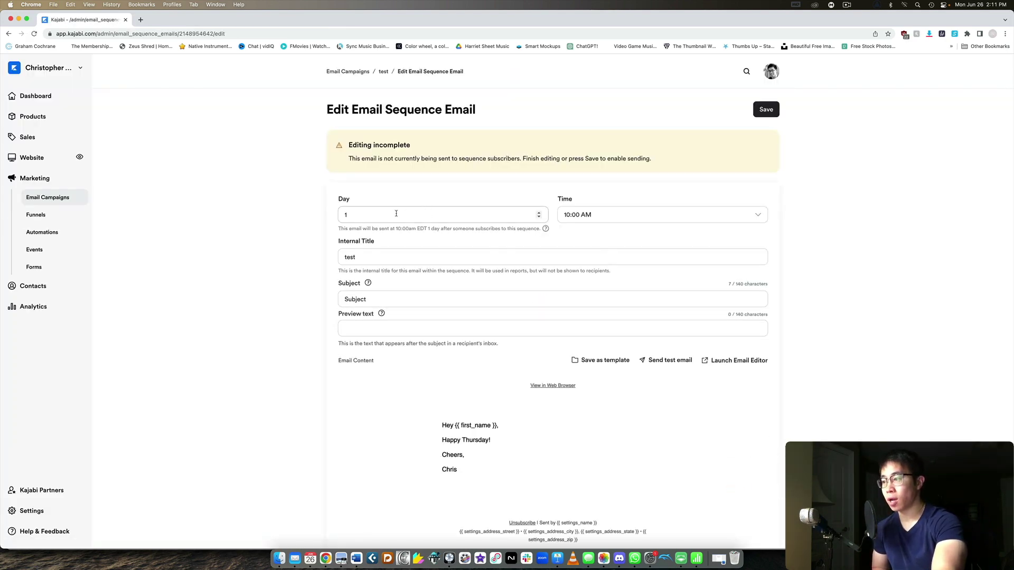
- Try day 0 for the sequence email, and set its sending time to day 1 at 08:00 AM
key("BackSpace")
type("0")
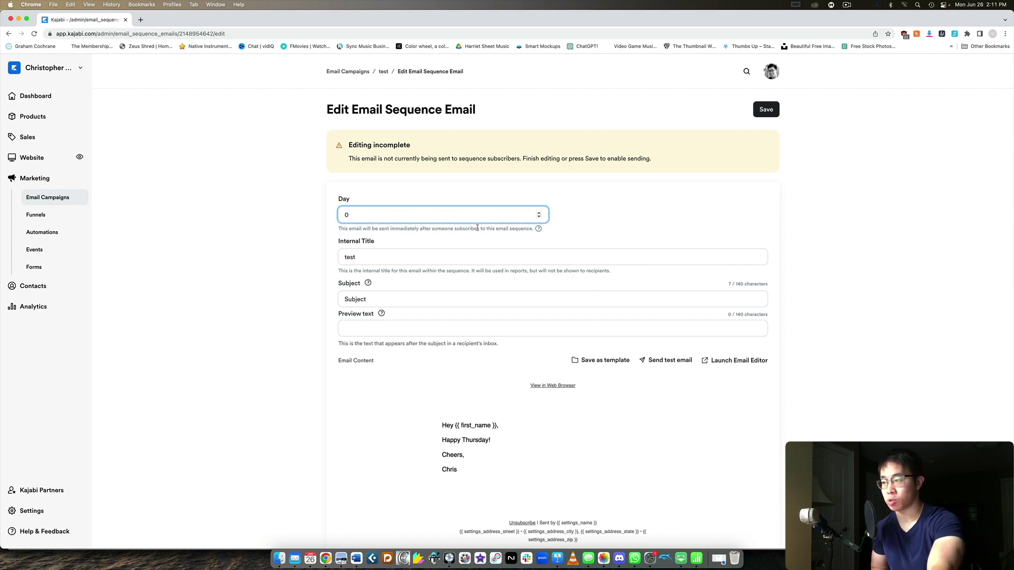
key("Up")
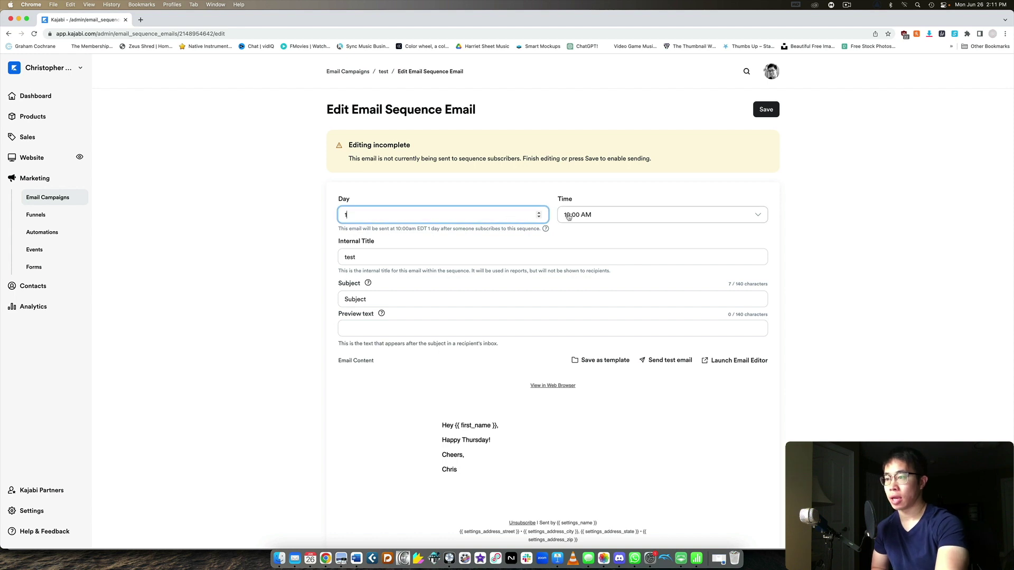
left_click(608, 214)
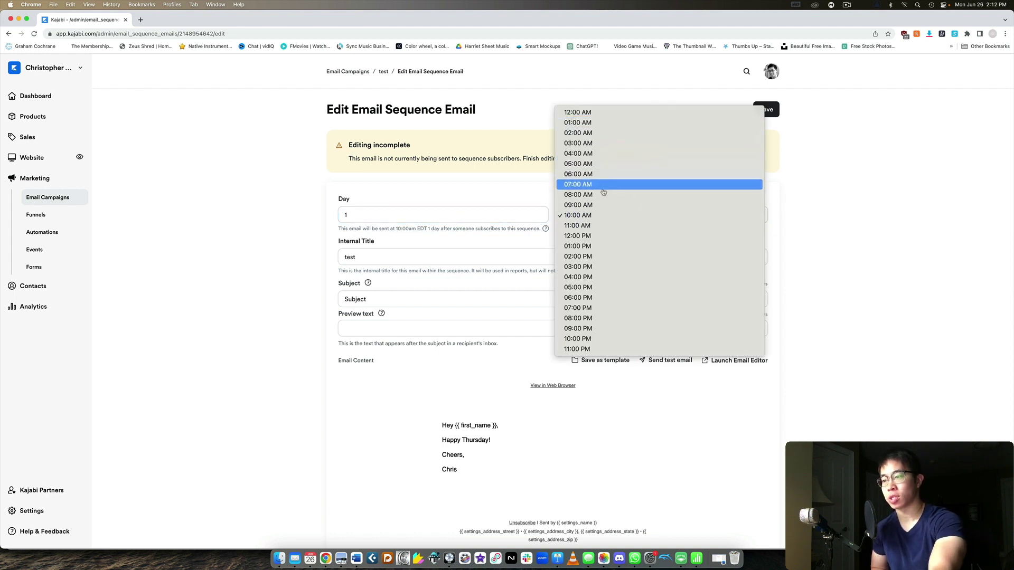
left_click(620, 196)
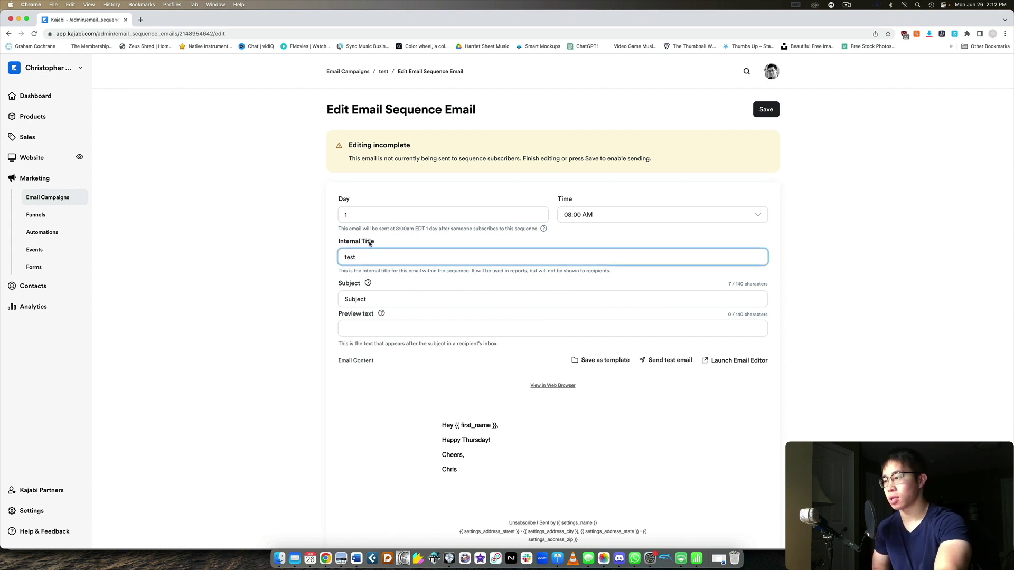
- Set the first sequence email's subject to "this course is awesome!", save the email, and return to the test sequence
key("Tab")
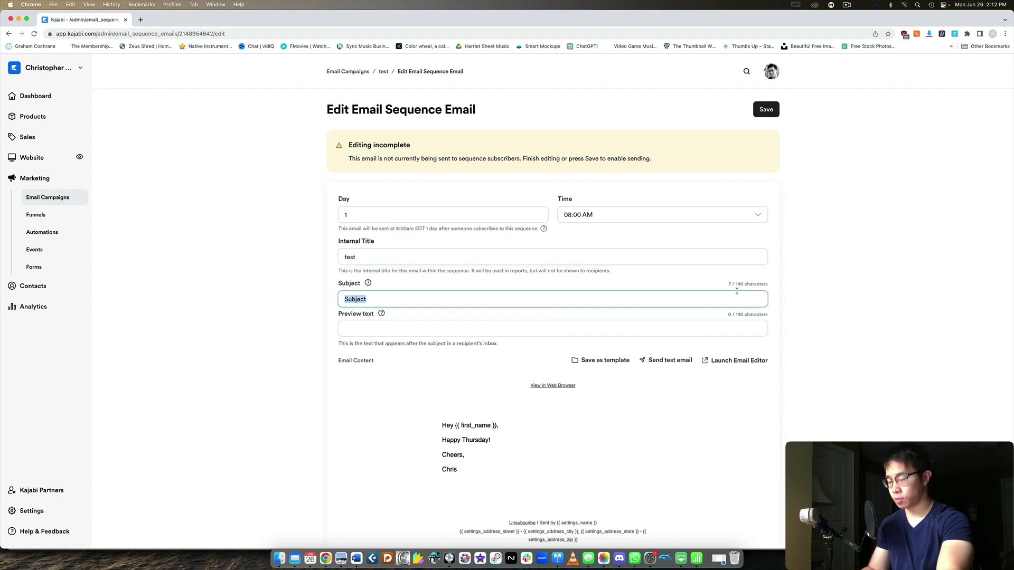
key("BackSpace")
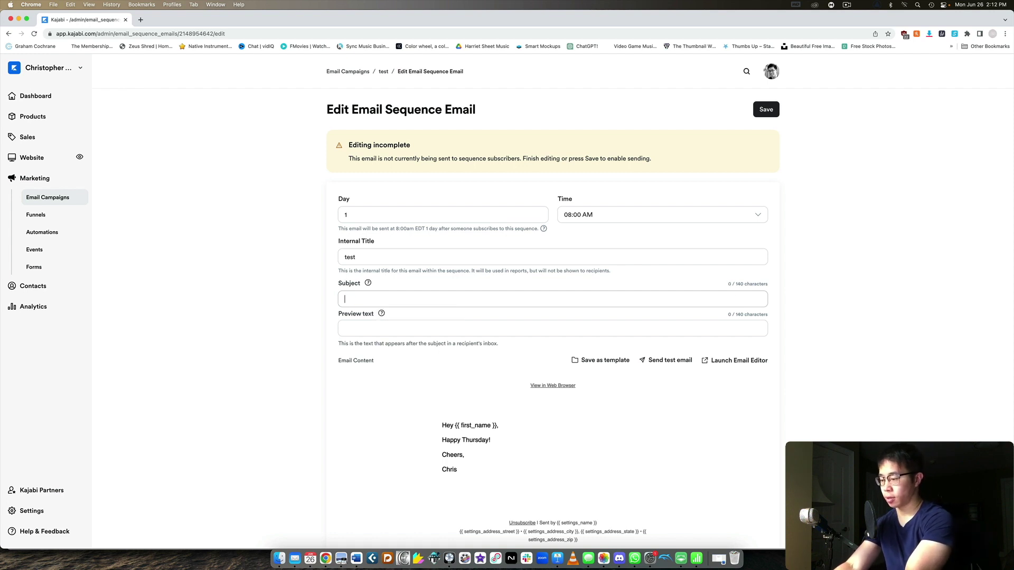
type("this course is awesome!")
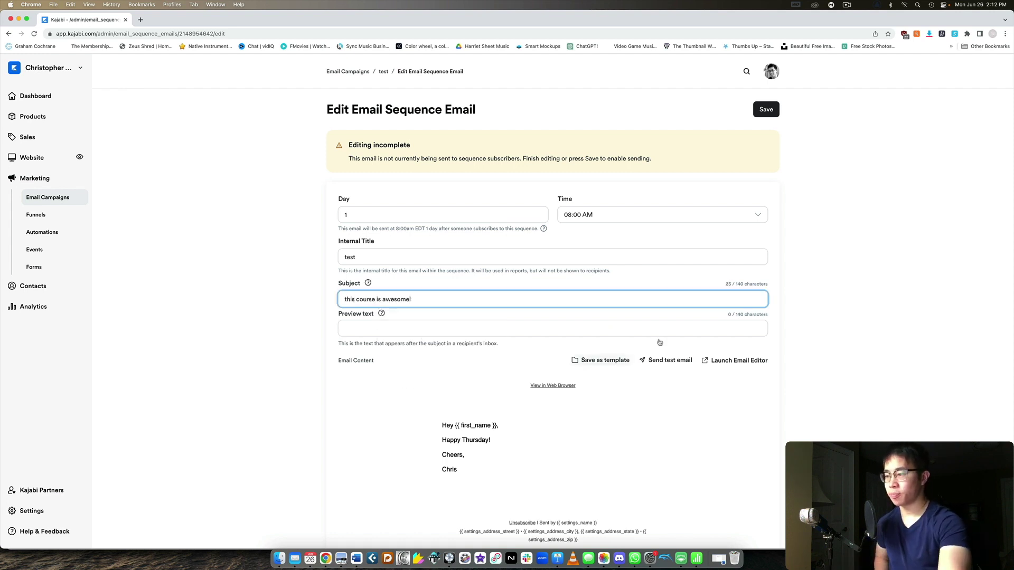
scroll(657, 344, "down", 3)
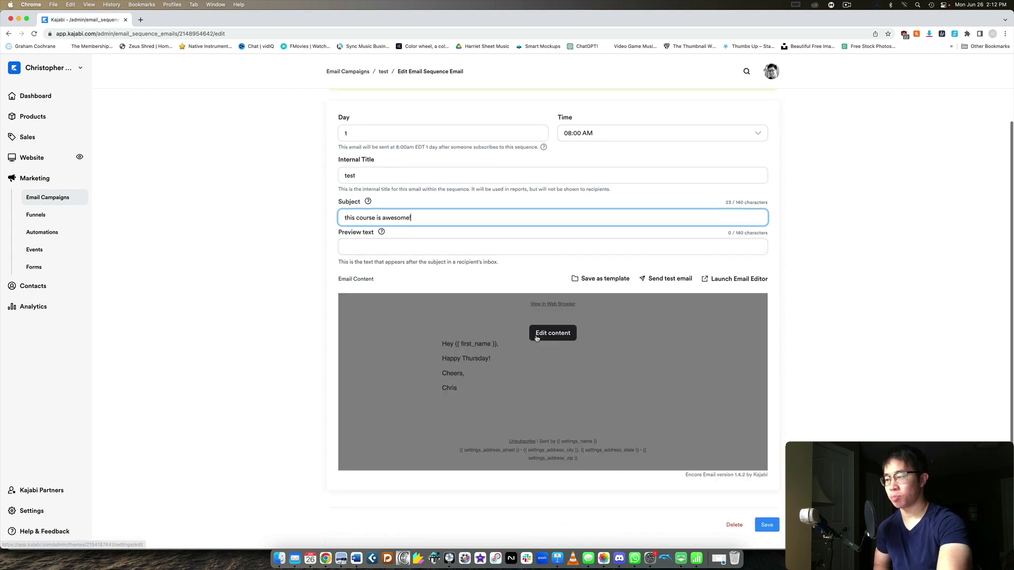
scroll(656, 399, "up", 3)
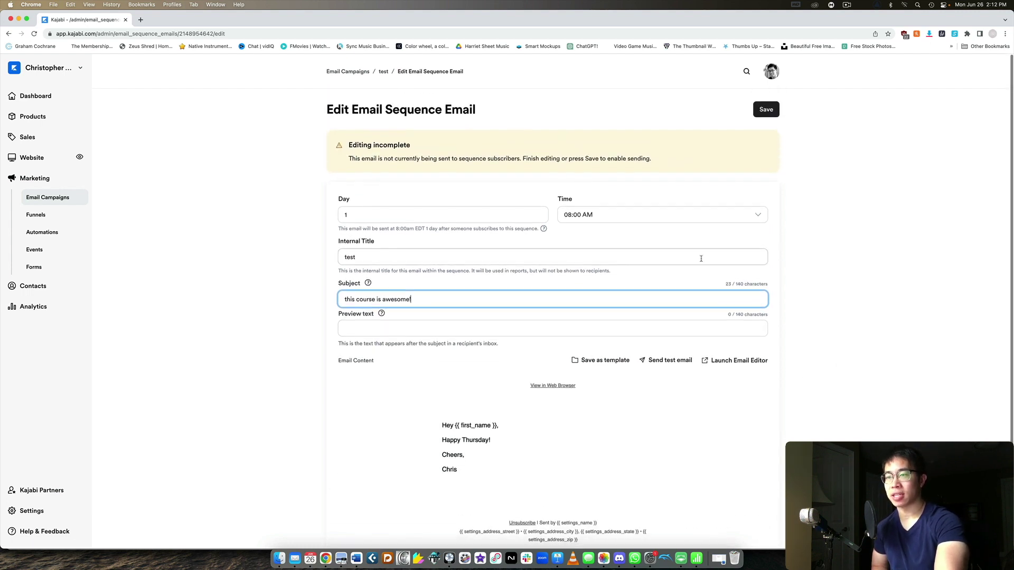
left_click(761, 110)
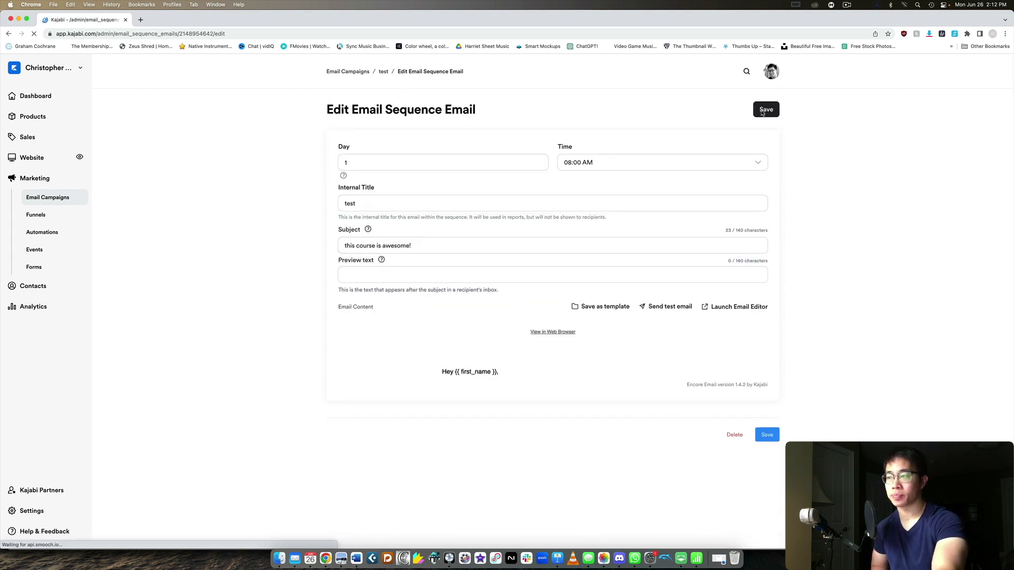
left_click(383, 73)
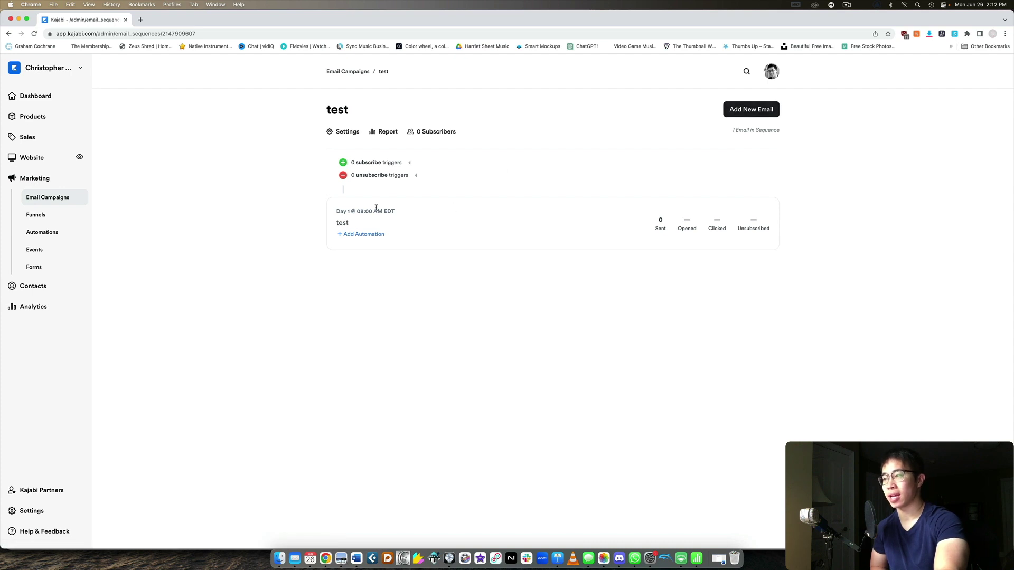
- Add another email to the test sequence from the Standard Broadcast Email template with the title "day 2"
left_click(761, 113)
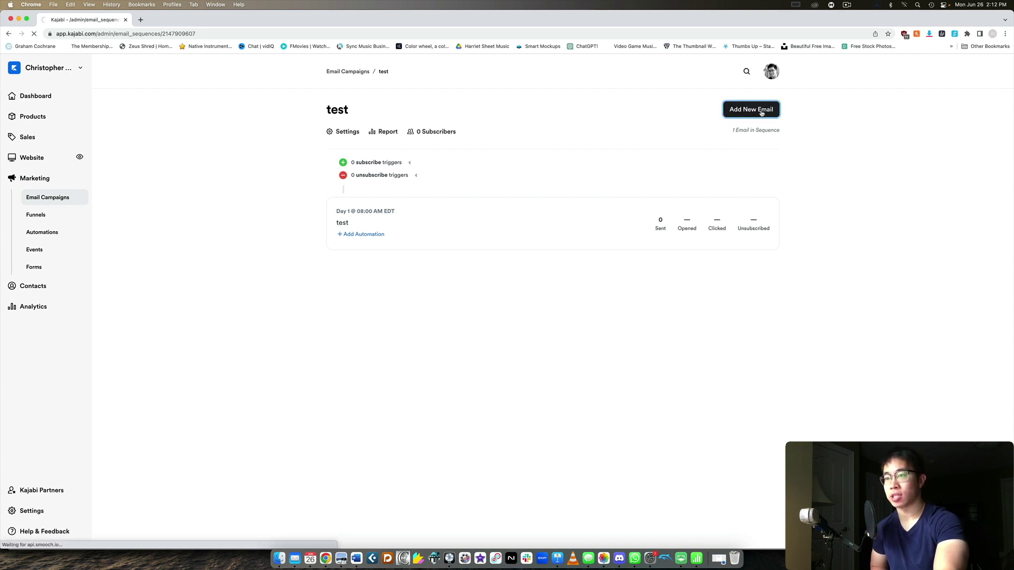
left_click(395, 201)
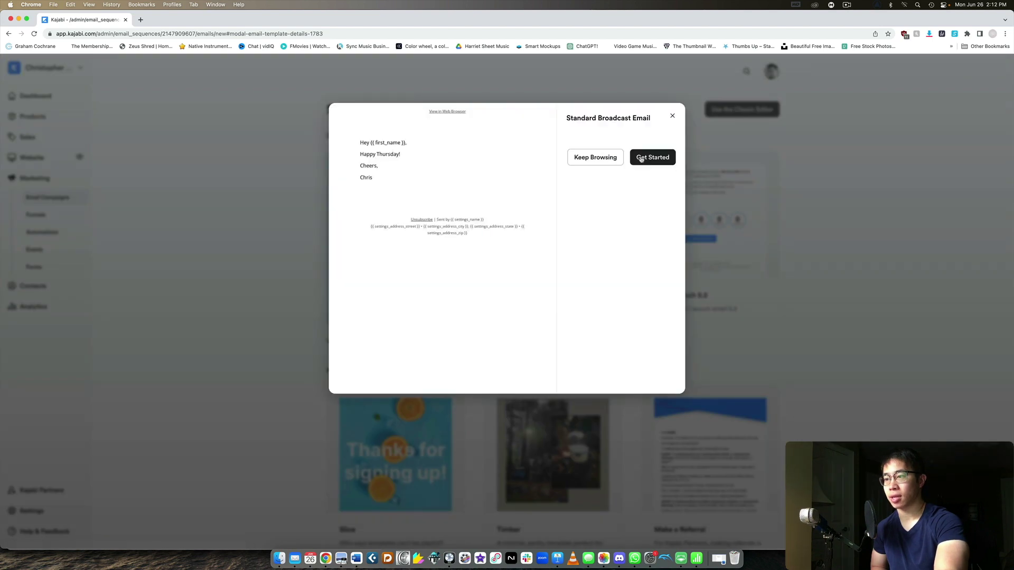
left_click(655, 159)
left_click(643, 168)
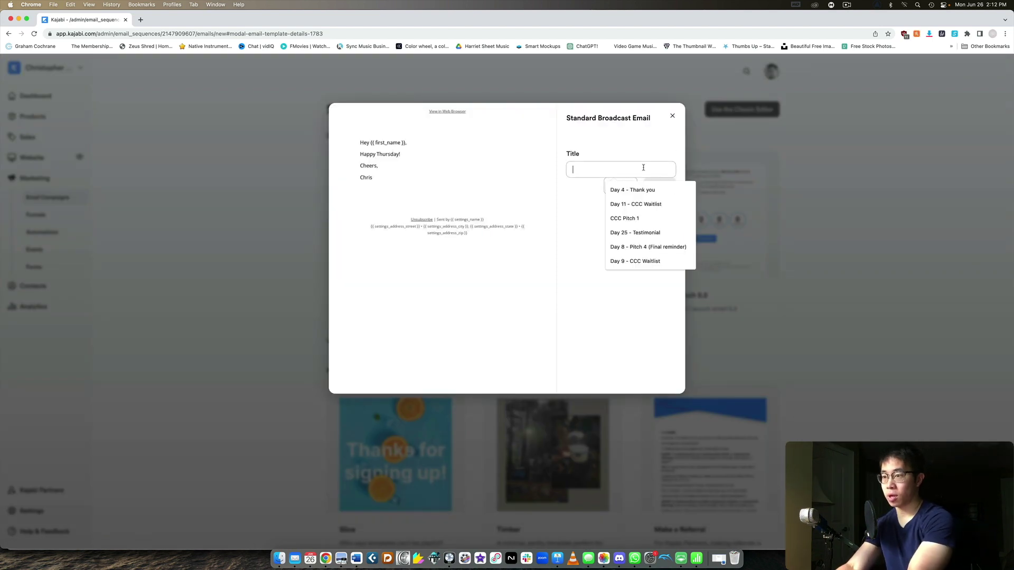
type("day 2")
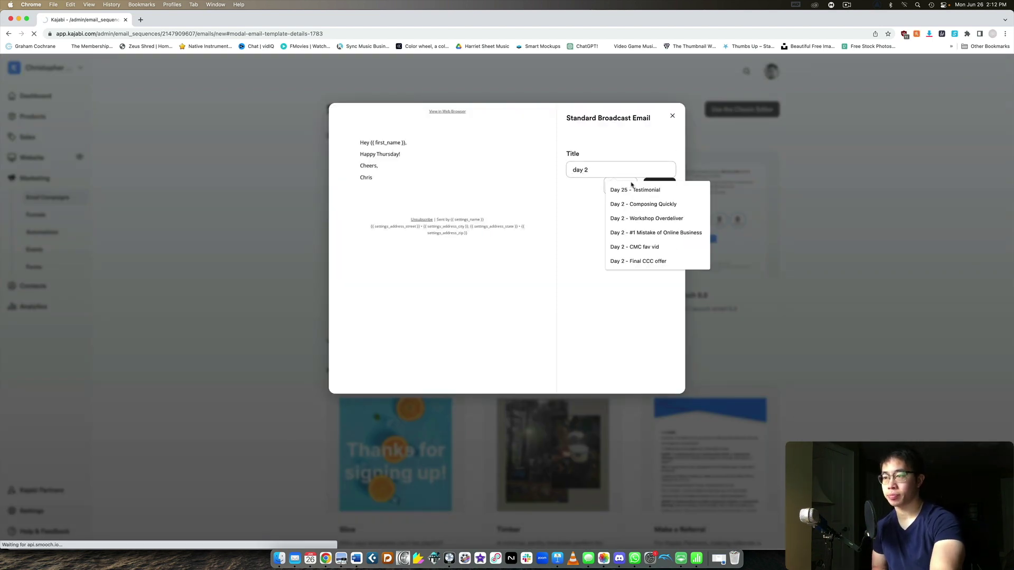
key("Return")
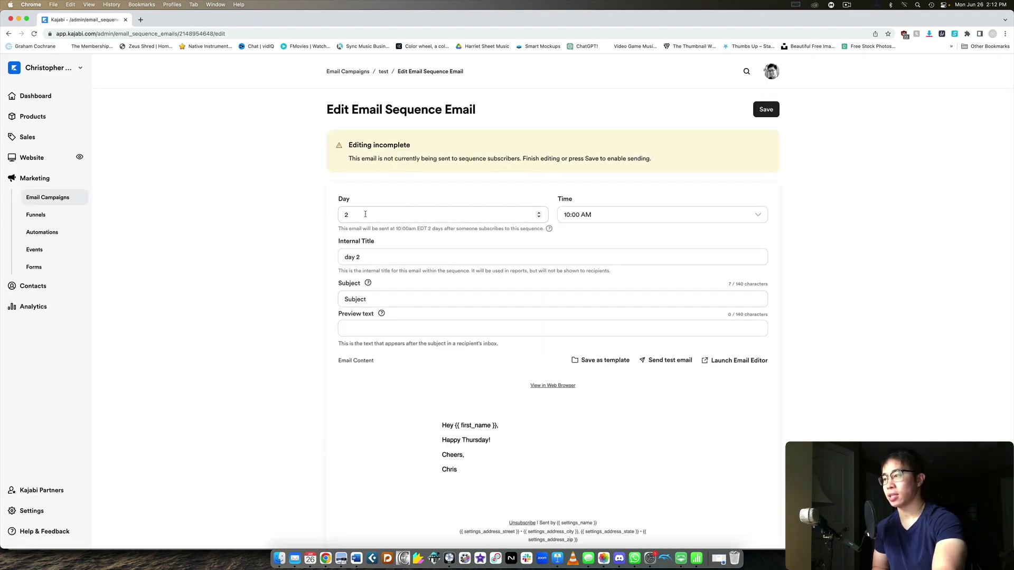
- Check the sending time choices, save the "day 2" email for day 2 at 10:00 AM, and return to the test sequence
left_click(594, 217)
left_click(545, 247)
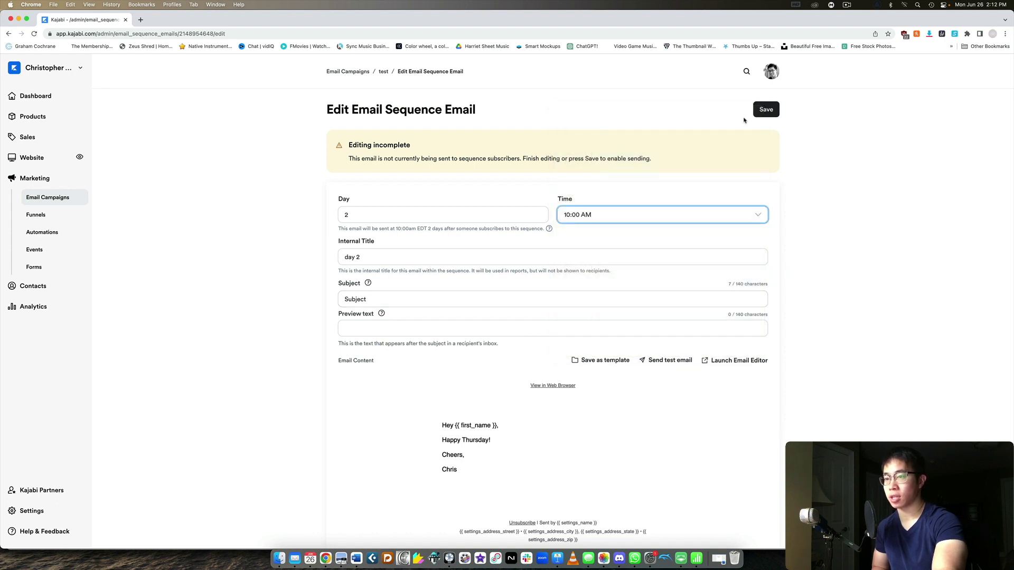
left_click(775, 113)
left_click(383, 71)
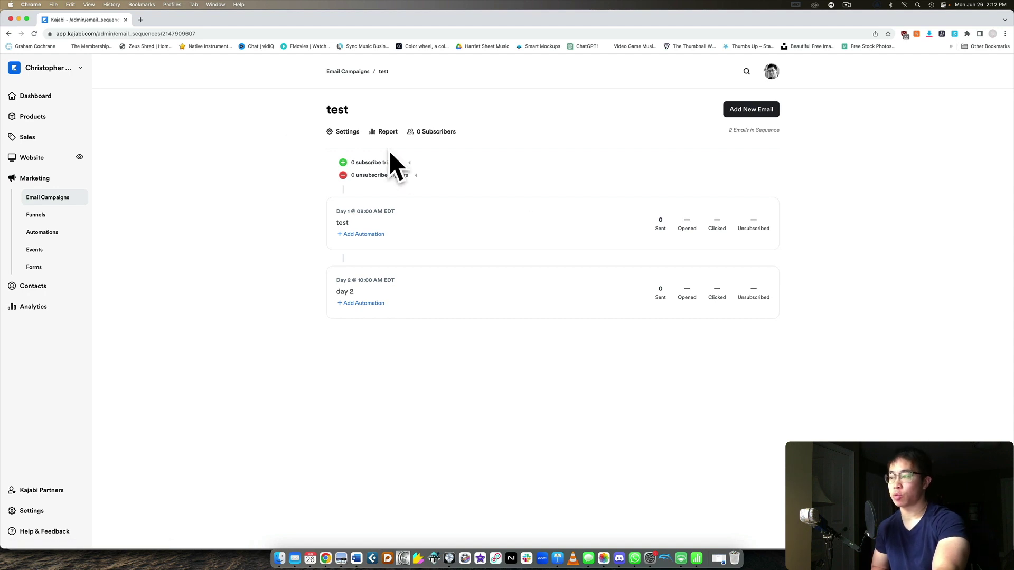
- Set up a subscribe trigger for when the offer "Cinematic Music Creation (PLATINUM) - 50% OFF ($247)" is purchased
left_click(388, 163)
left_click(377, 172)
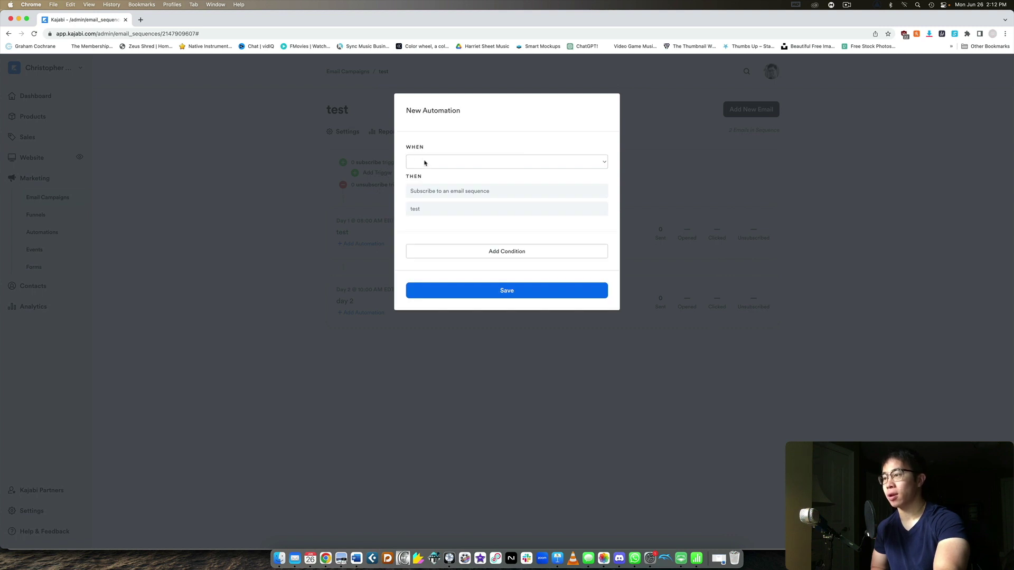
left_click(425, 162)
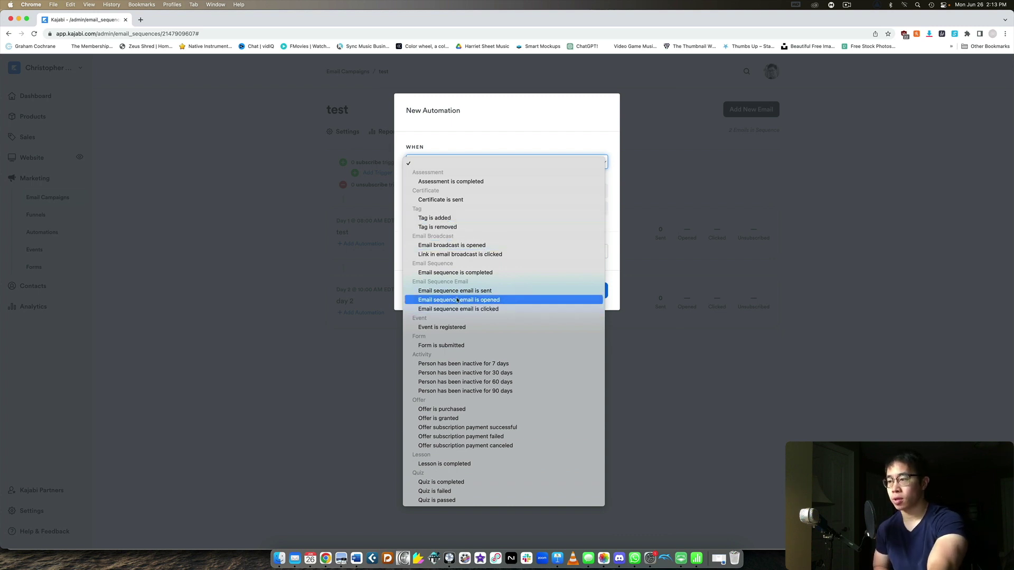
left_click(444, 410)
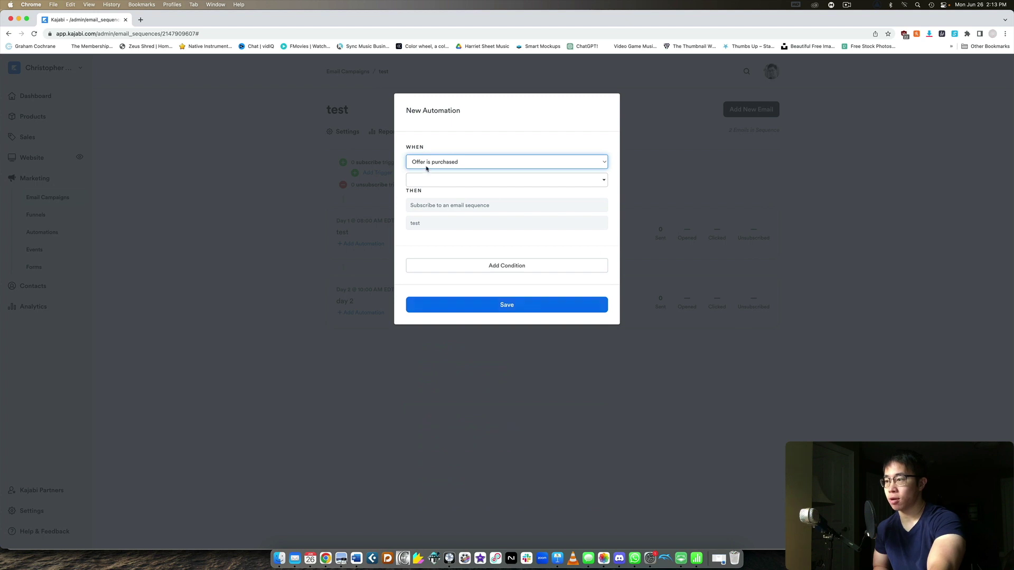
left_click(431, 179)
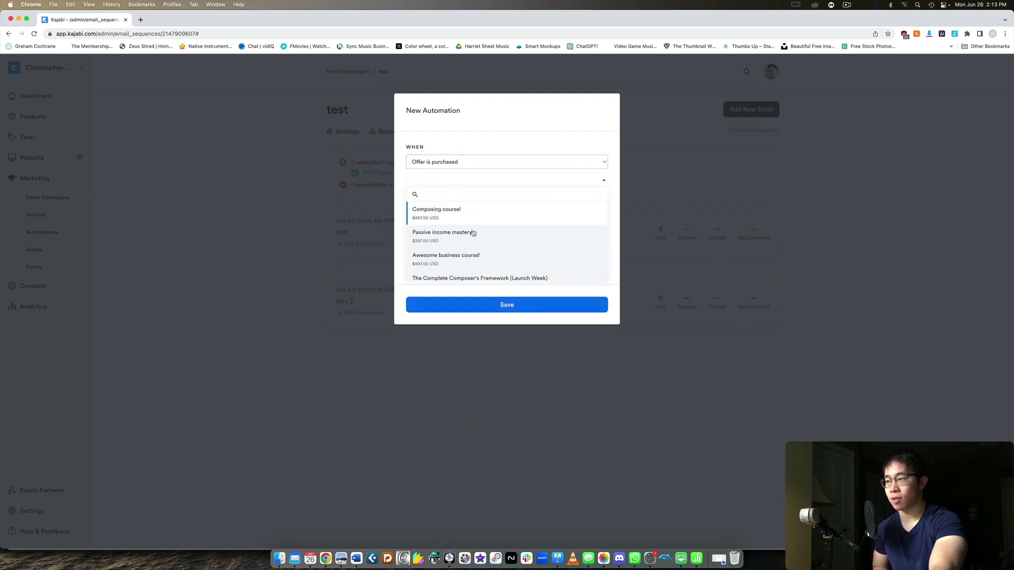
scroll(484, 233, "down", 5)
left_click(457, 227)
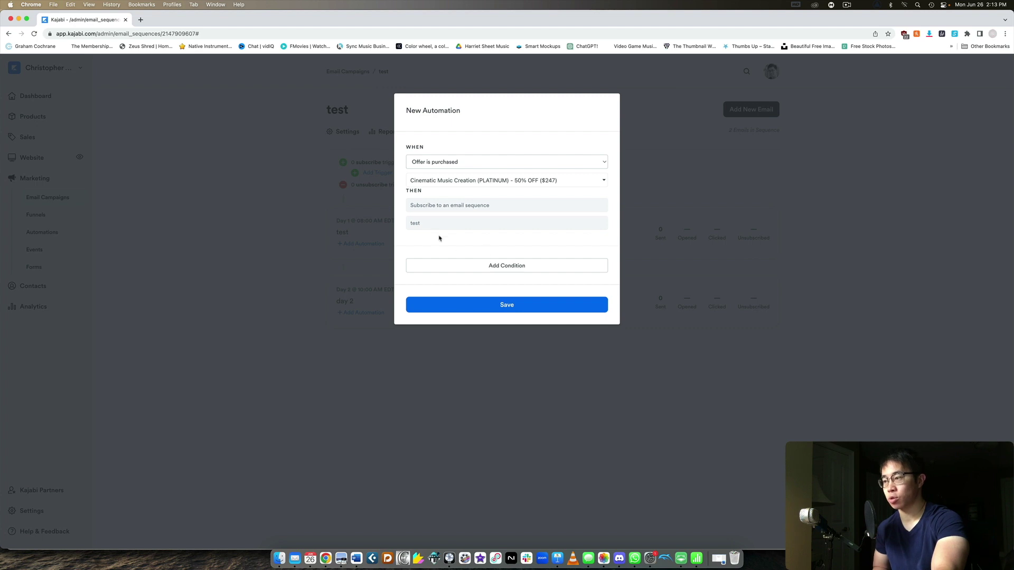
- Add a condition to the new automation and look through the available filters without choosing one
left_click(520, 265)
left_click(434, 285)
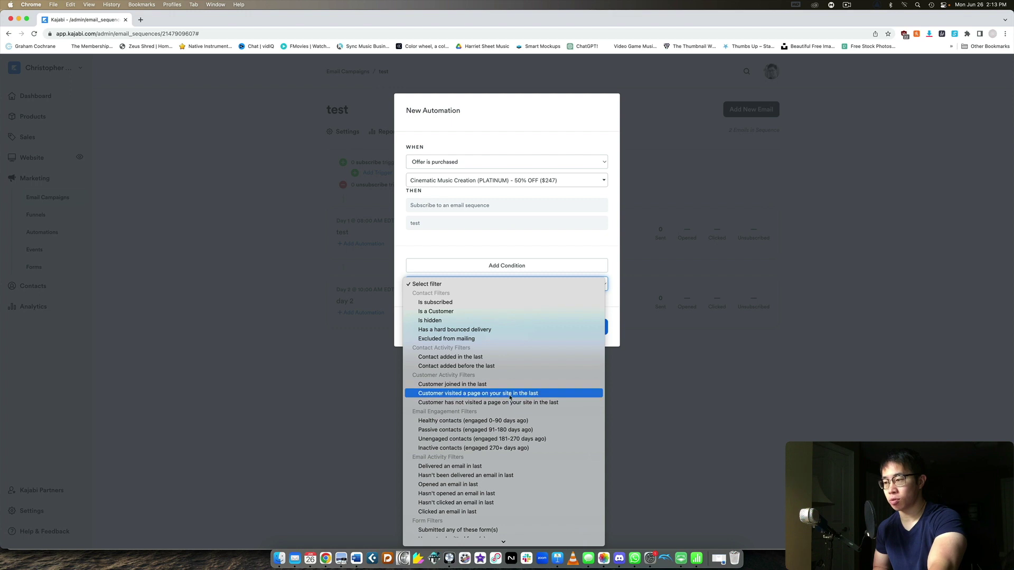
scroll(475, 452, "down", 3)
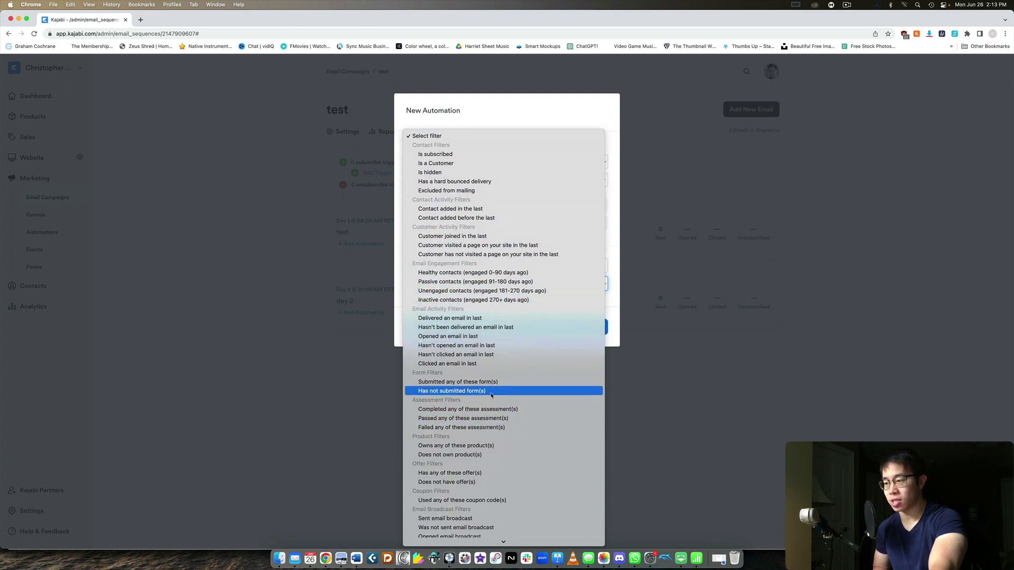
scroll(470, 486, "down", 2)
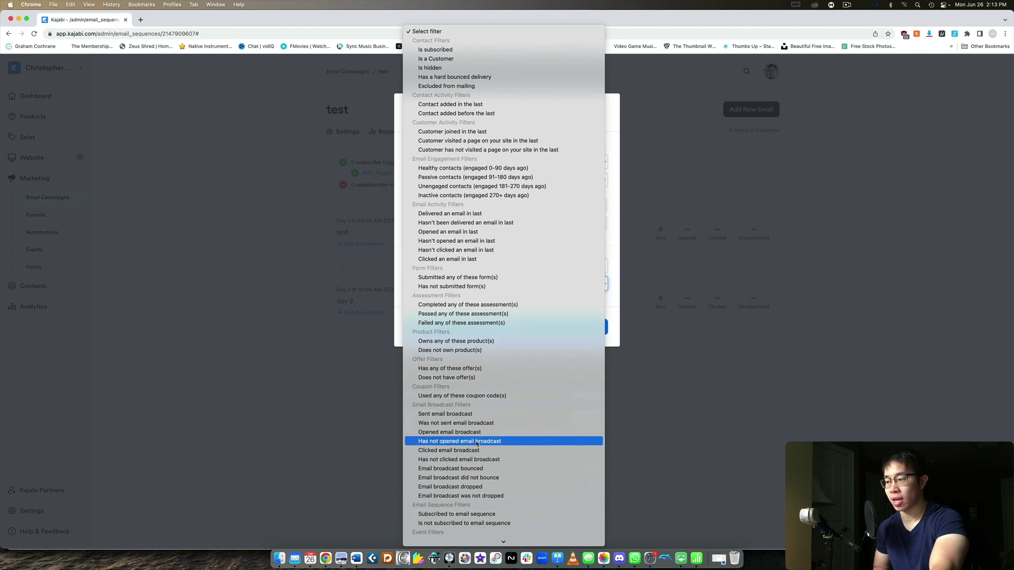
scroll(476, 446, "down", 3)
left_click(615, 267)
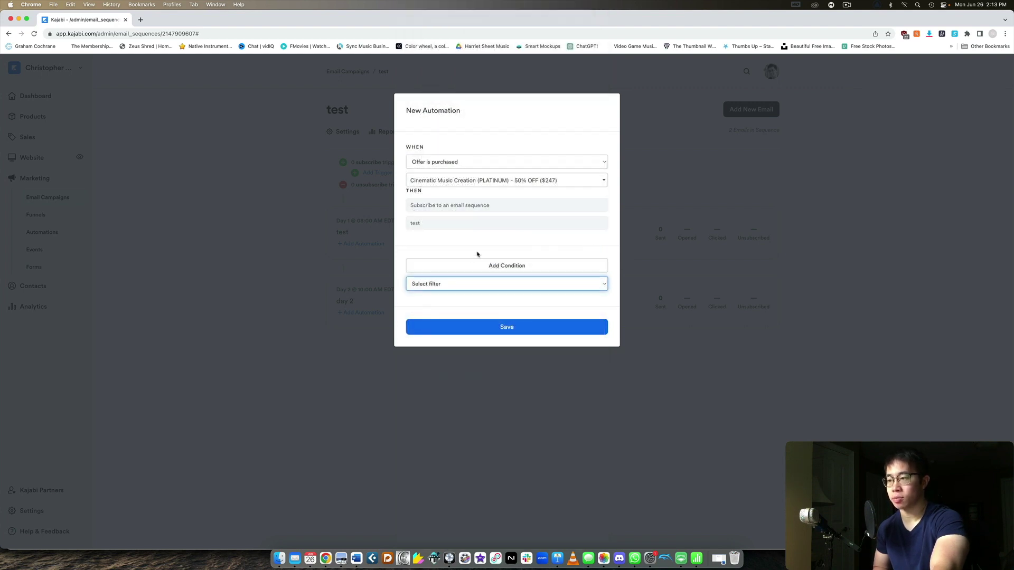
- Save the new automation and expand the test sequence's subscribe triggers
left_click(490, 326)
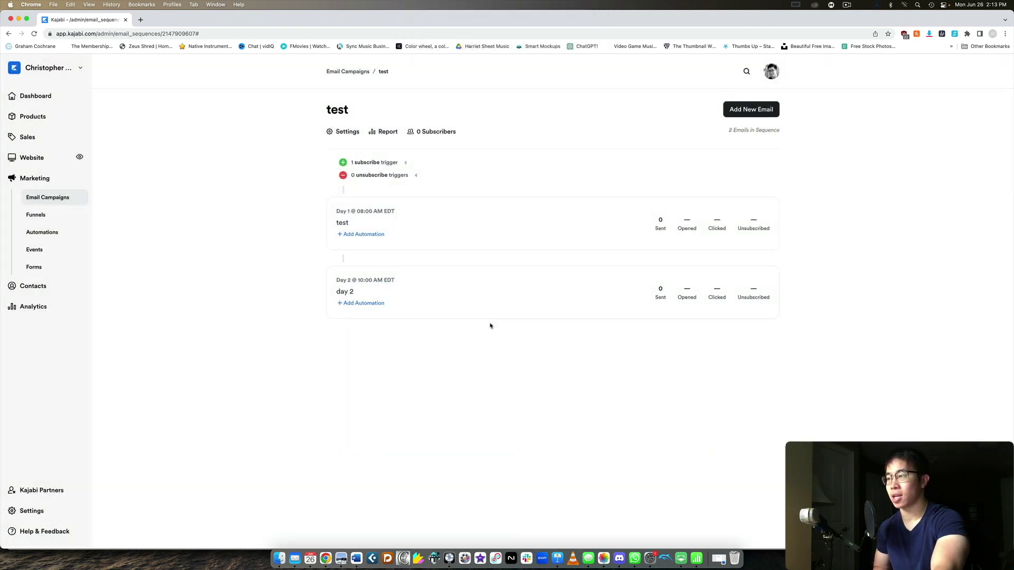
left_click(369, 162)
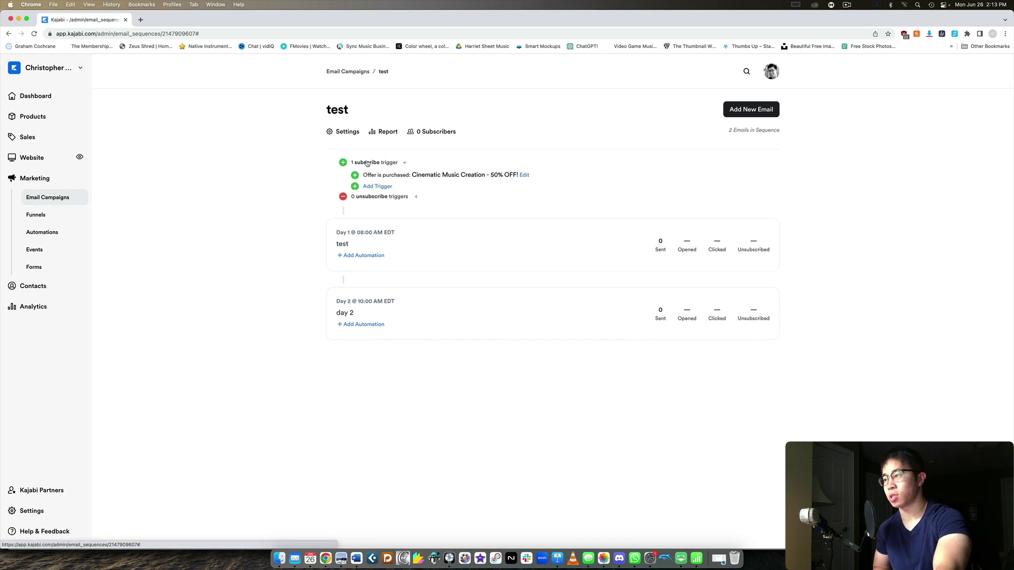